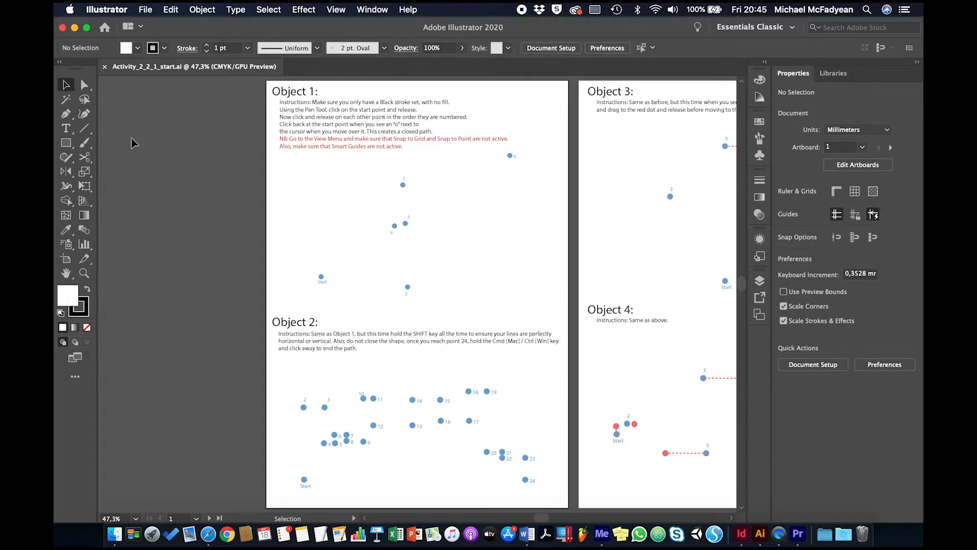
Step: Set up the Pen tool with no fill and a red 2 pt stroke
left_click(66, 113)
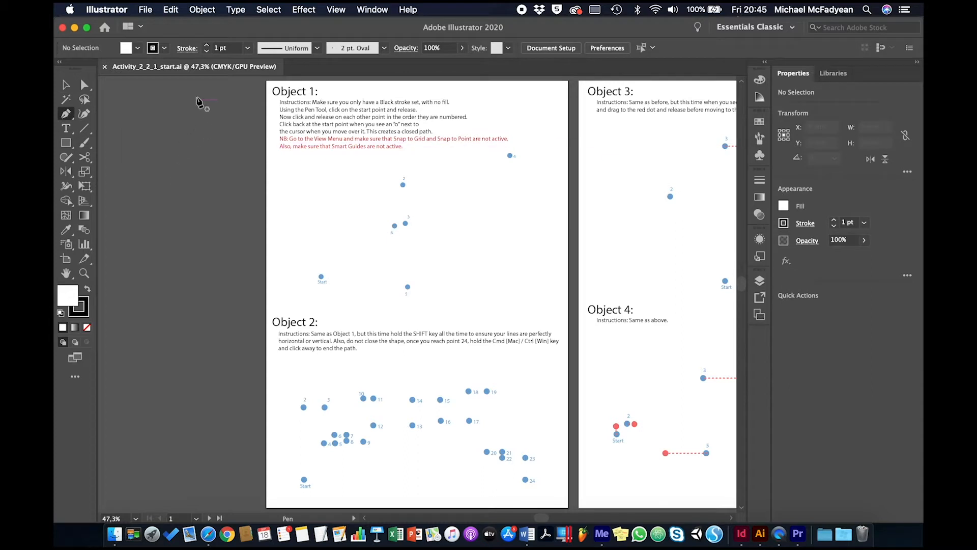
left_click(137, 48)
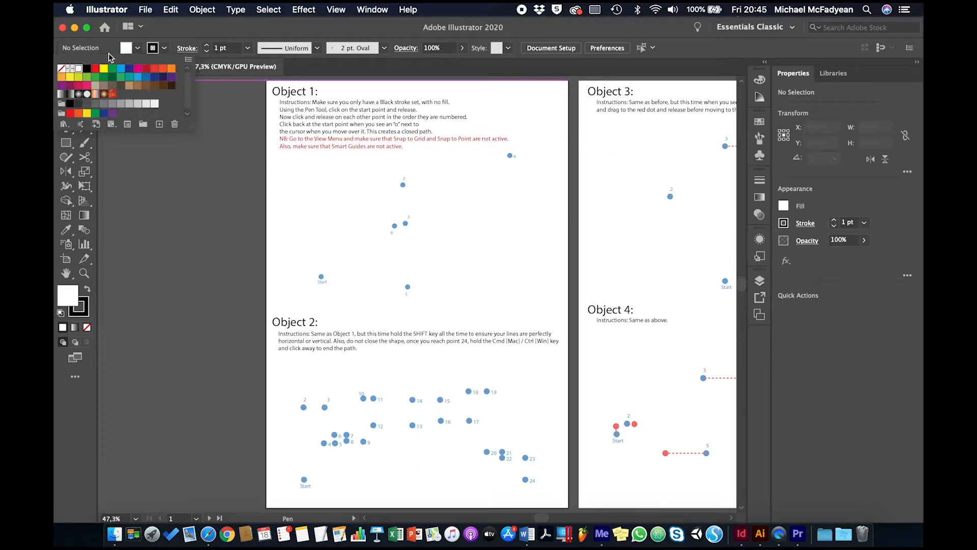
left_click(62, 69)
left_click(163, 49)
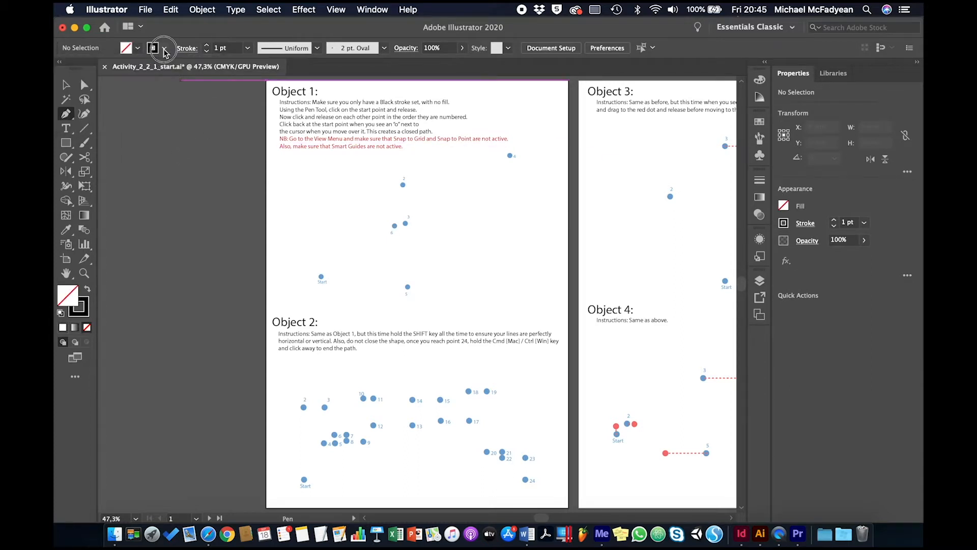
left_click(95, 70)
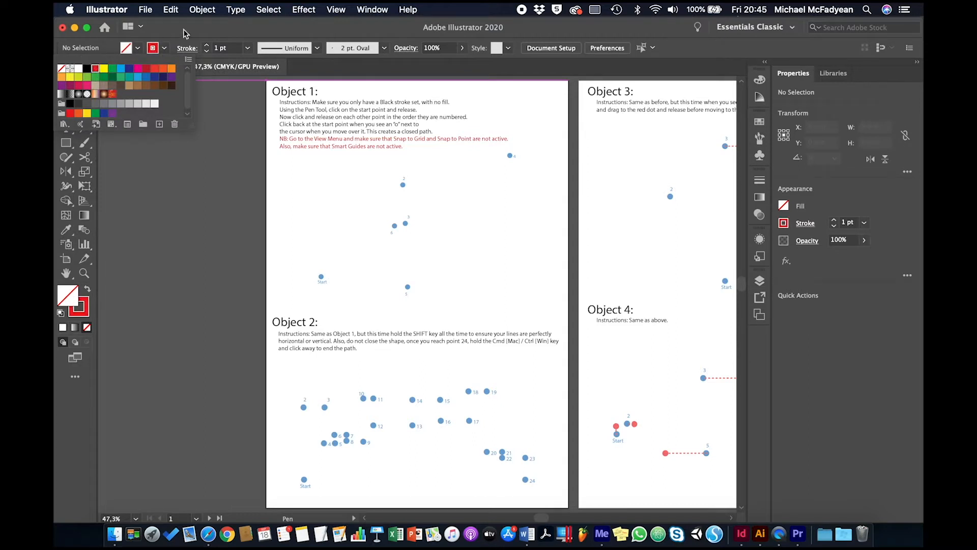
left_click(207, 45)
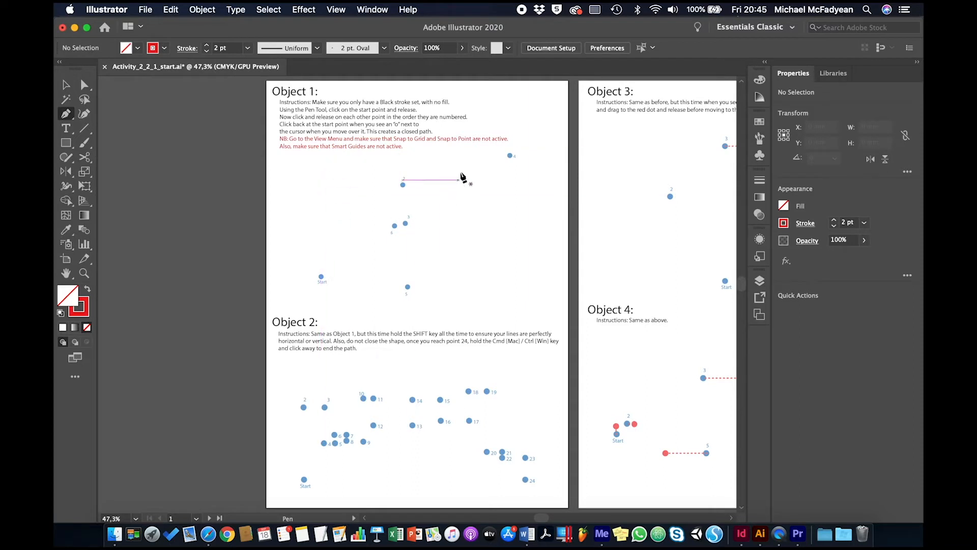
Step: Draw Object 1 as a closed straight-sided path from Start through points 2, 3, 4, 5 and 6 back to Start
key("super+equal")
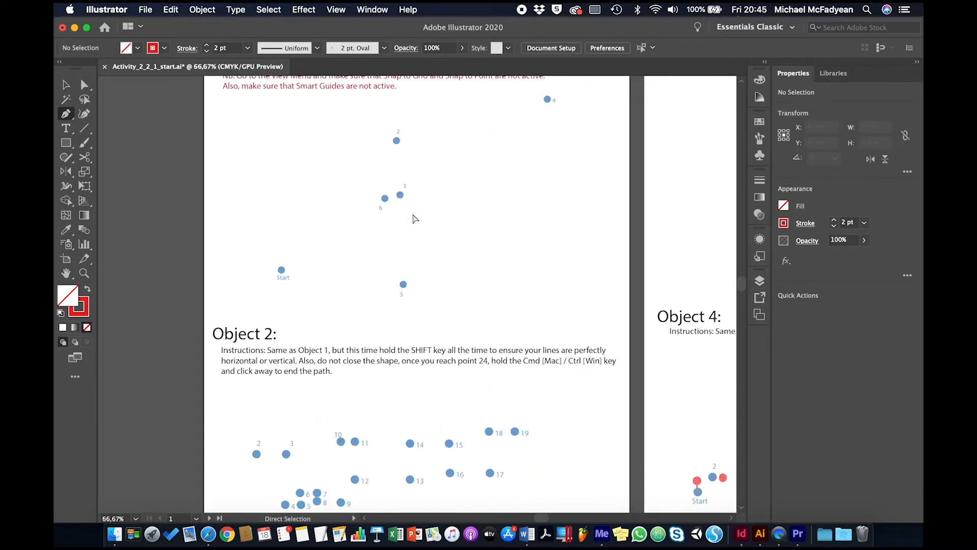
key("super+equal")
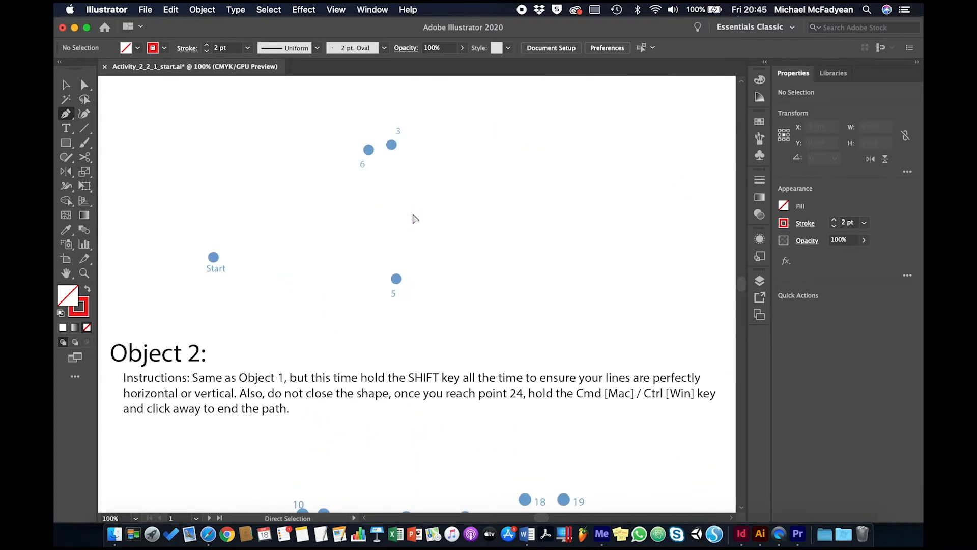
scroll(415, 219, "up", 2)
scroll(415, 219, "left", 1)
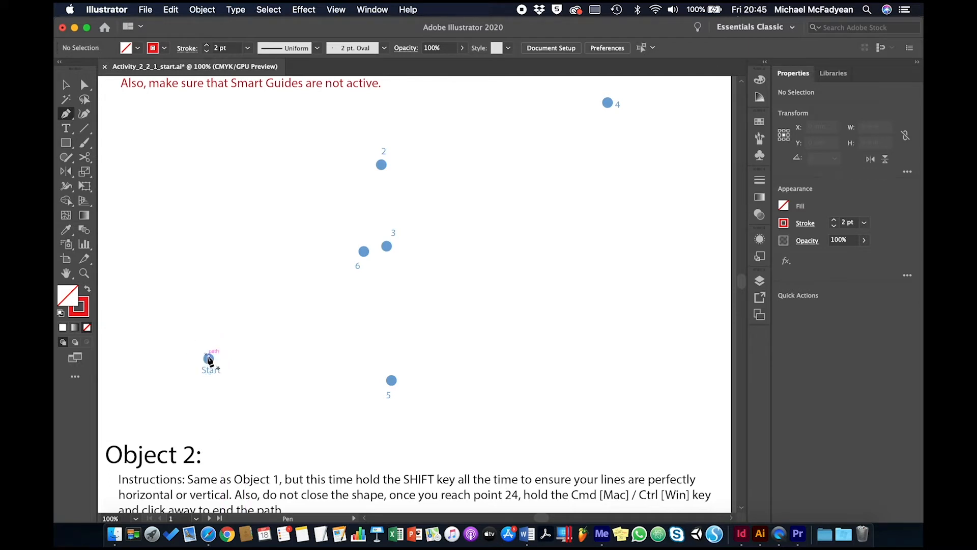
left_click(208, 359)
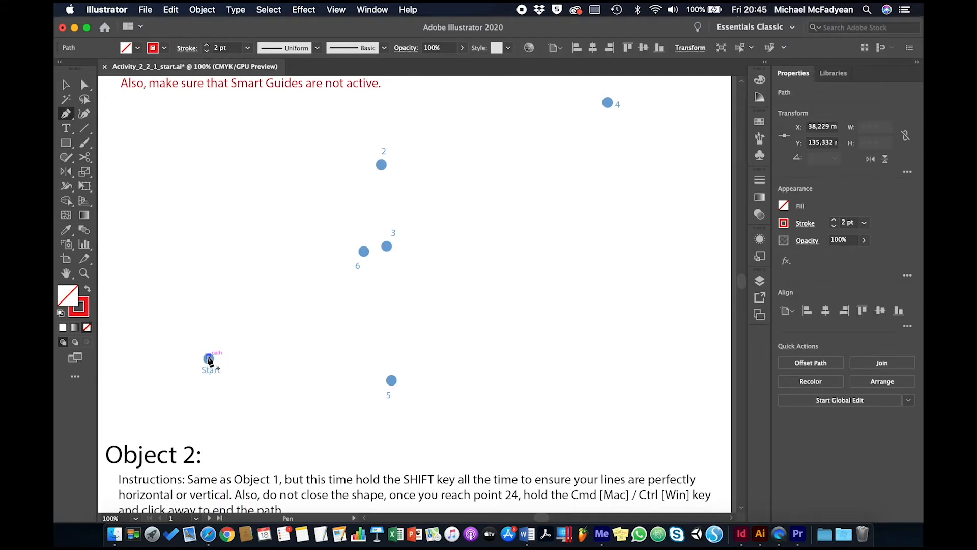
left_click(381, 165)
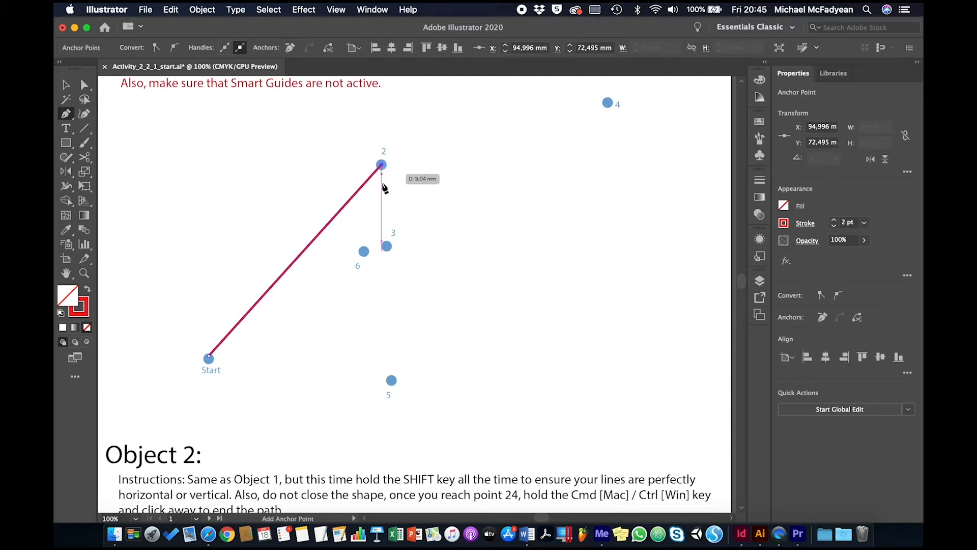
left_click(387, 247)
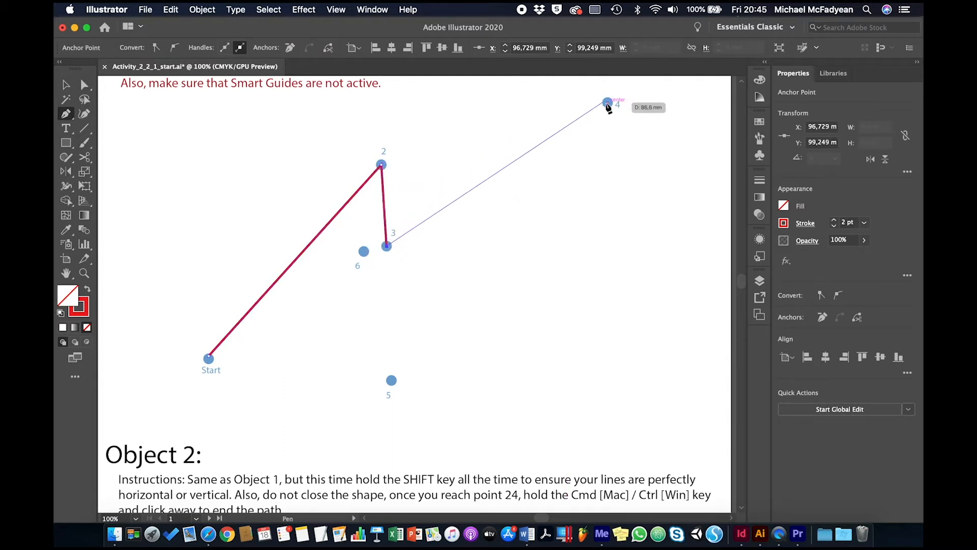
left_click(607, 103)
left_click(391, 380)
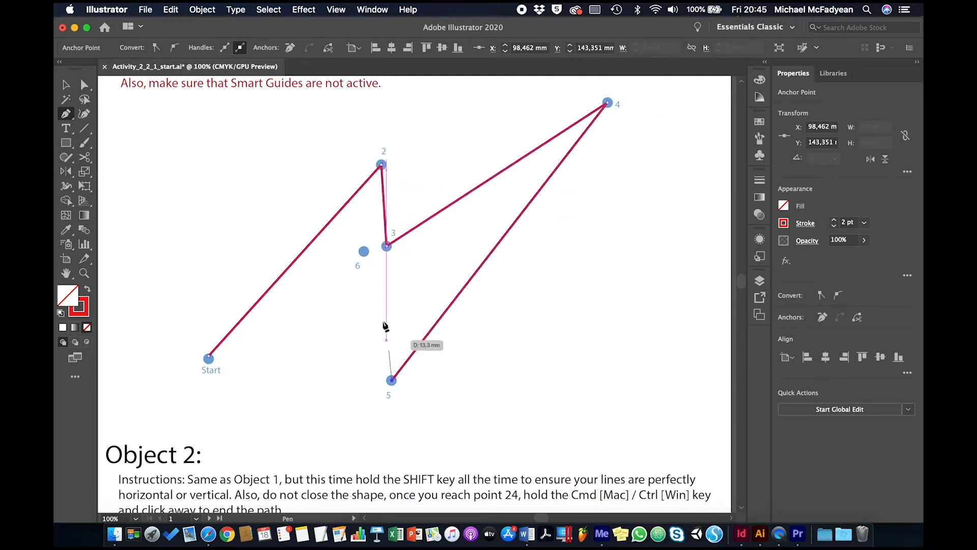
left_click(364, 253)
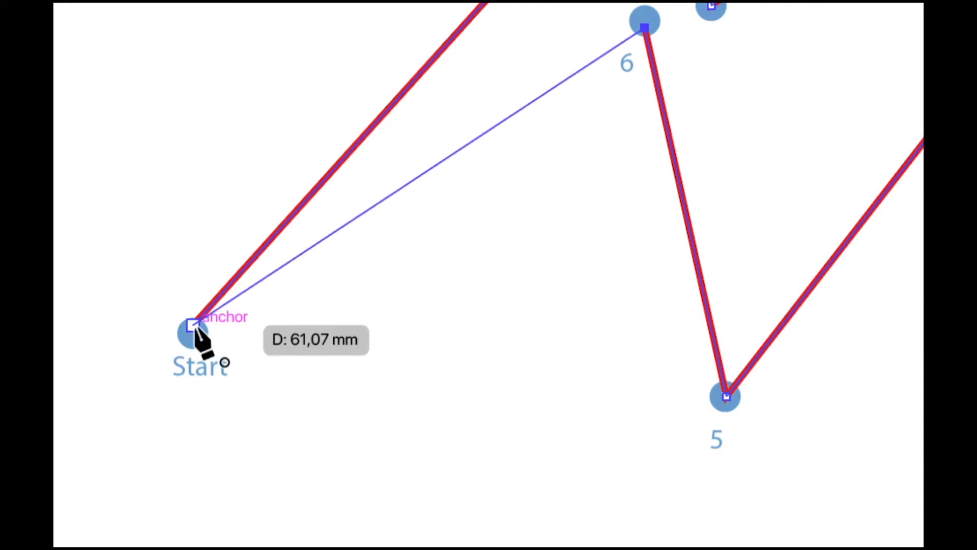
left_click(193, 327)
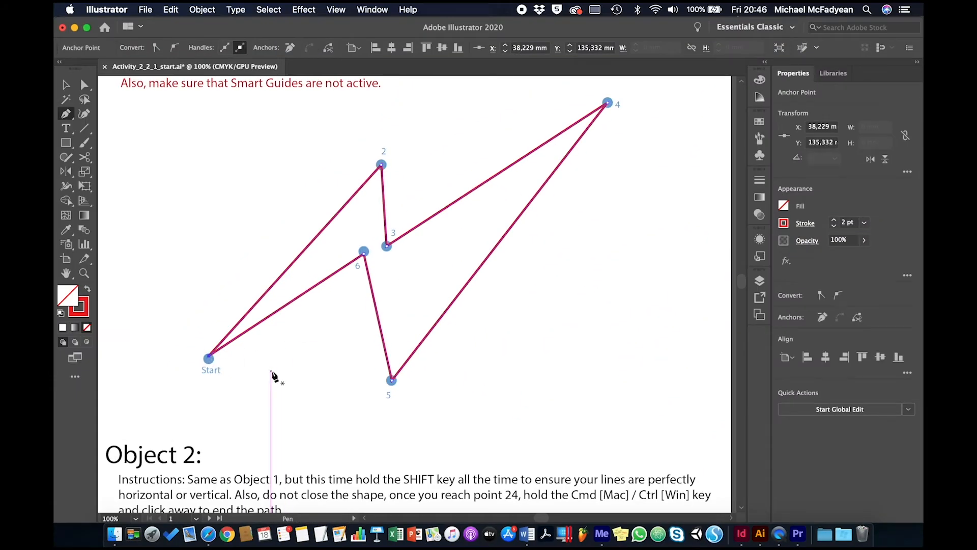
Step: Draw the first part of Object 2's path from Start through points 2 to 10, using only horizontal and vertical segments
scroll(272, 375, "down", 10)
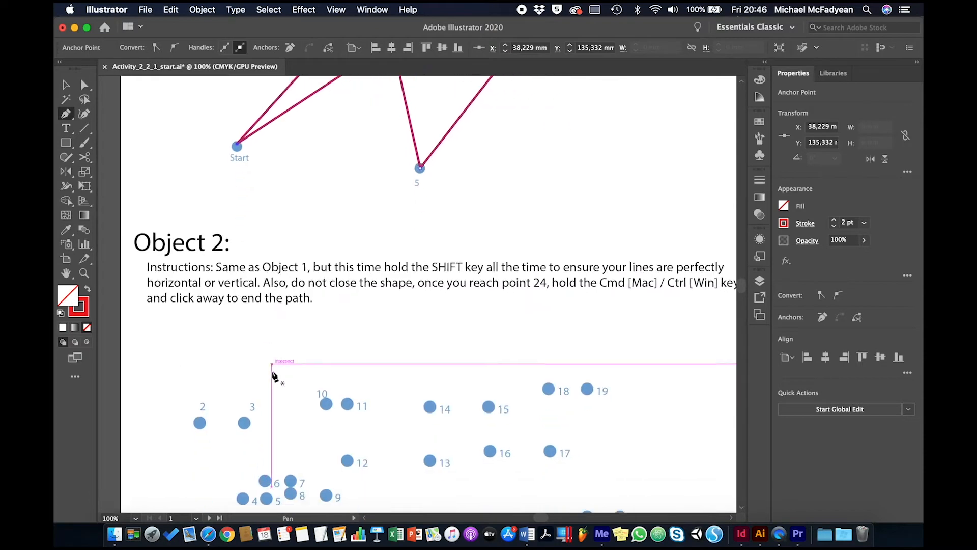
scroll(273, 375, "down", 7)
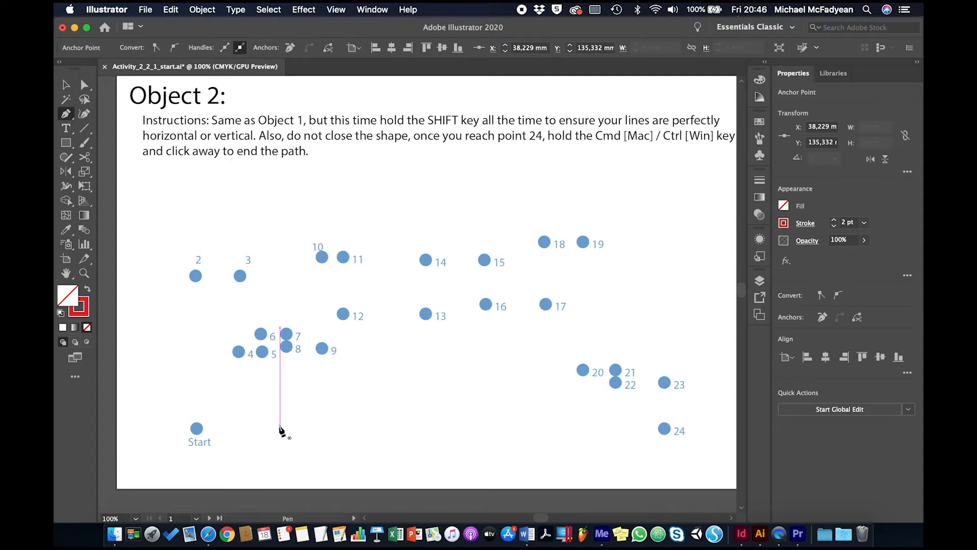
left_click(197, 429)
left_click(197, 276, "shift")
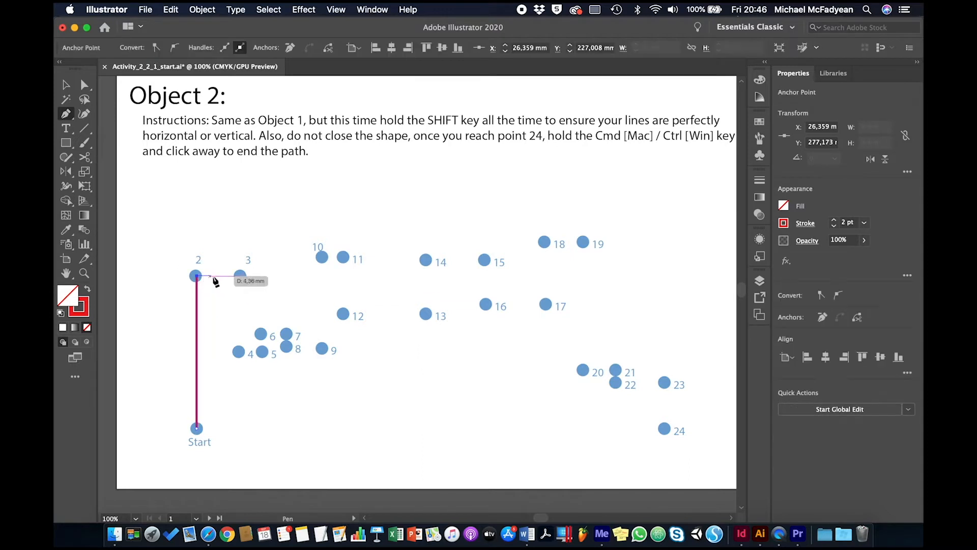
left_click(241, 275, "shift")
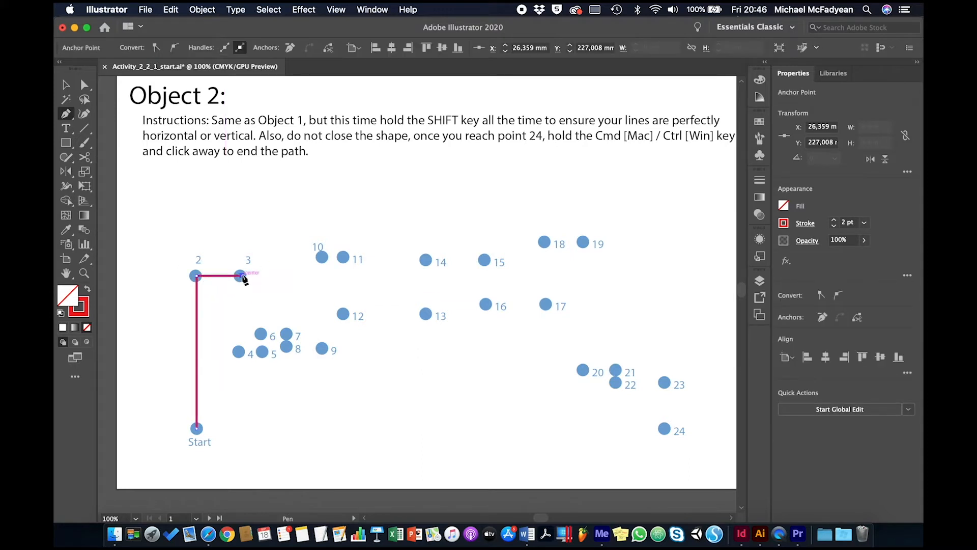
left_click(242, 351, "shift")
left_click(261, 351, "shift")
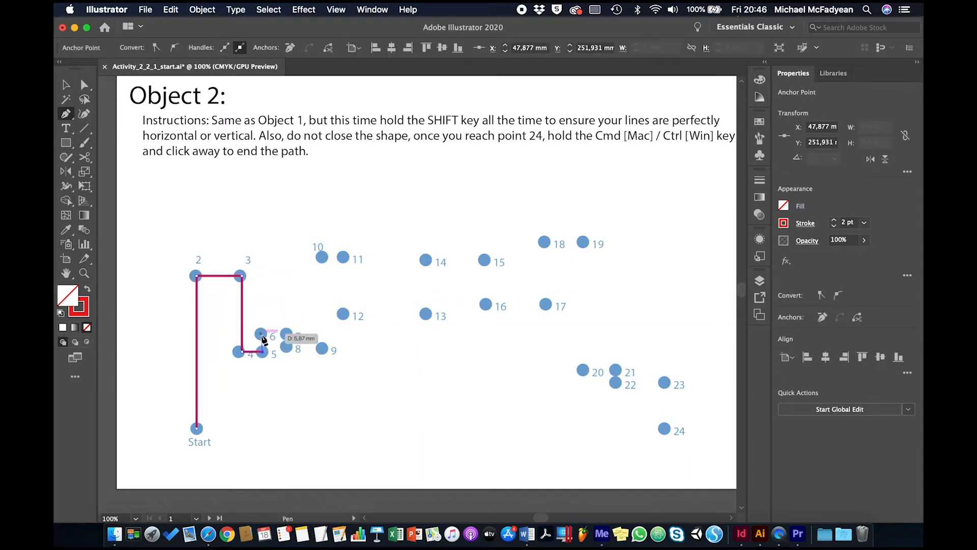
left_click(260, 334, "shift")
left_click(286, 335, "shift")
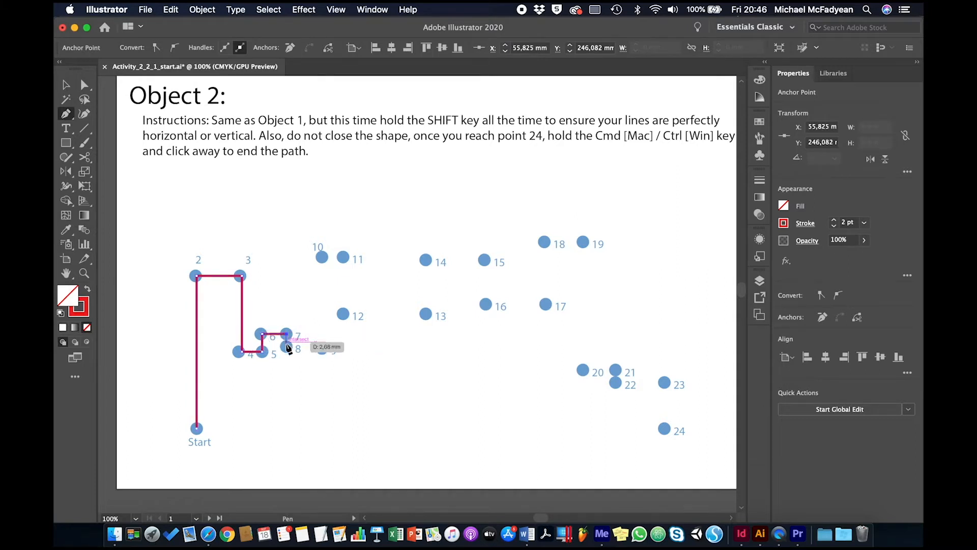
left_click(286, 346, "shift")
left_click(322, 348, "shift")
left_click(322, 257, "shift")
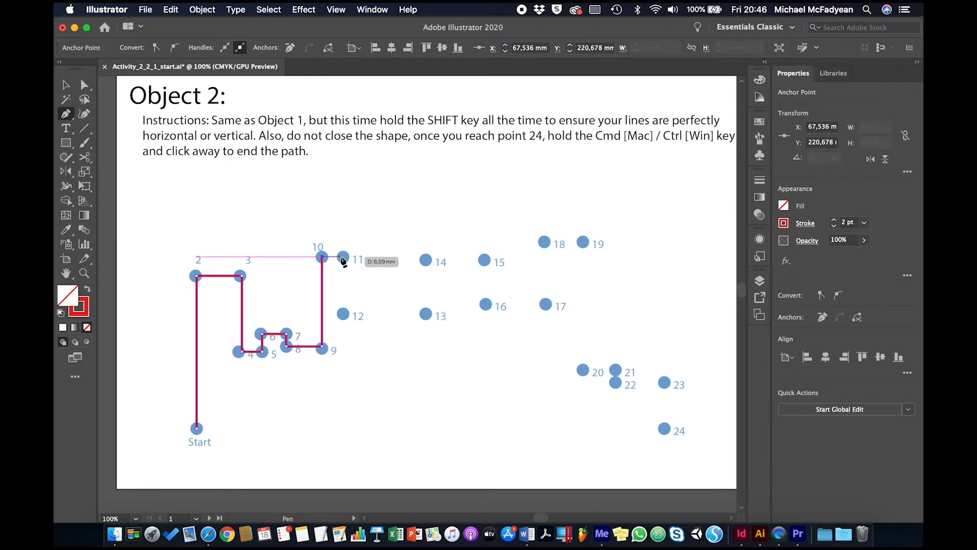
Step: Continue Object 2's path through points 11 to 19 with horizontal and vertical segments
left_click(343, 257, "shift")
left_click(343, 313, "shift")
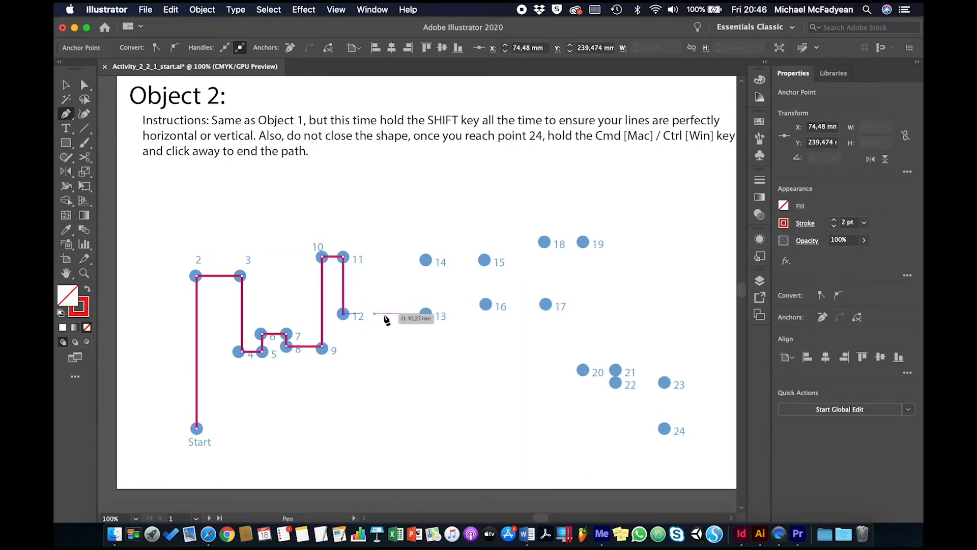
left_click(425, 313, "shift")
left_click(426, 260, "shift")
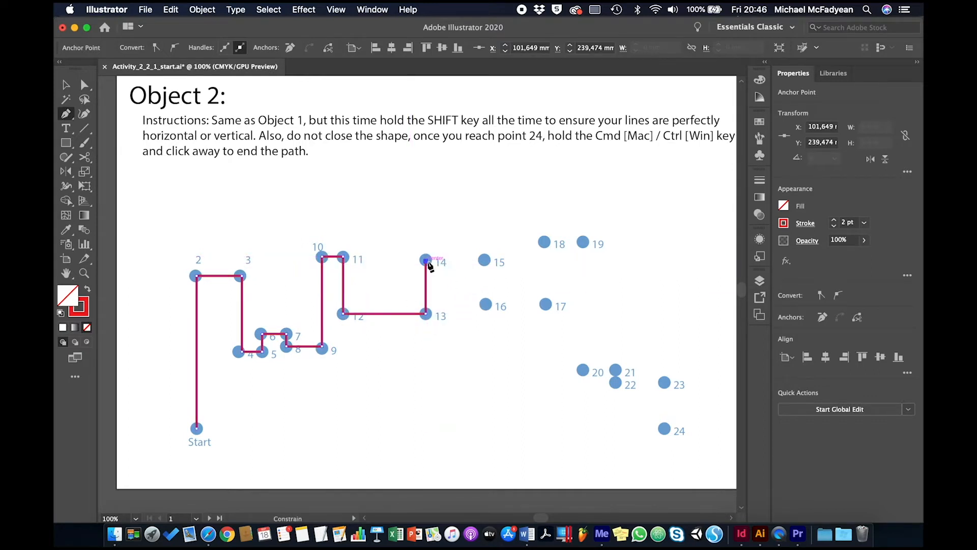
left_click(483, 261, "shift")
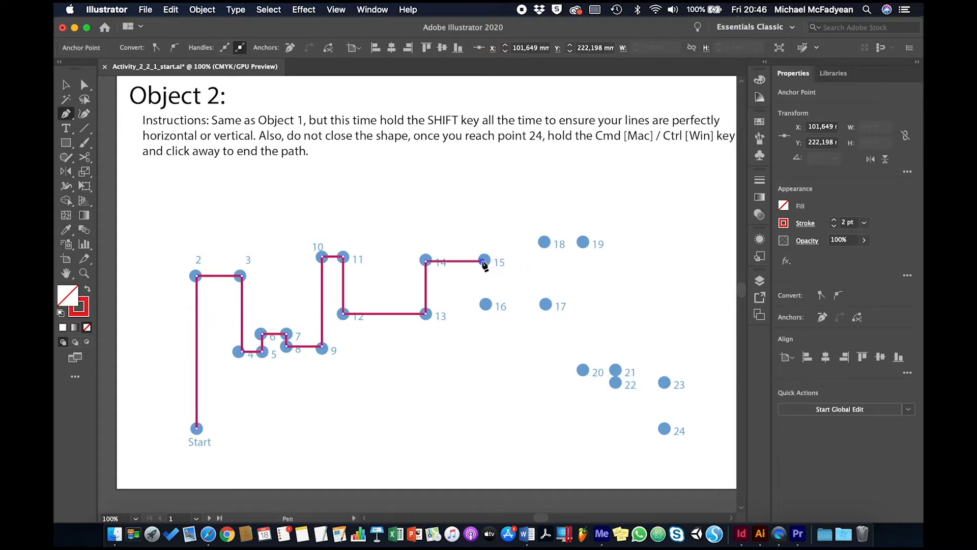
left_click(484, 304, "shift")
left_click(545, 304, "shift")
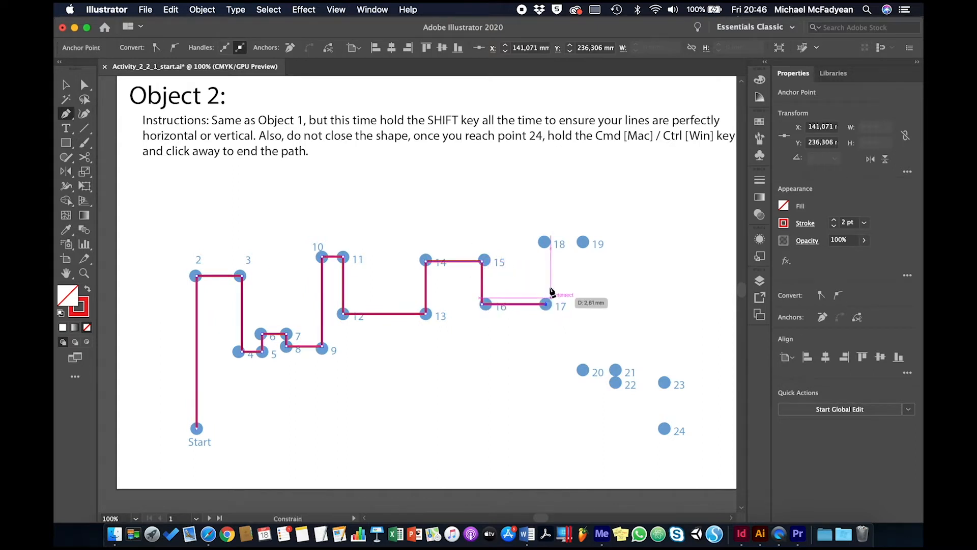
left_click(544, 242, "shift")
left_click(583, 242, "shift")
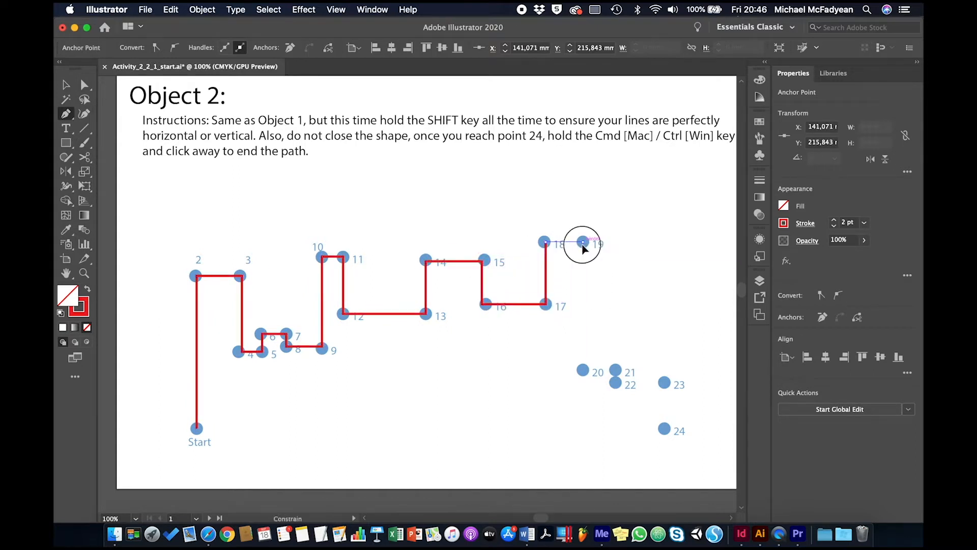
Step: Extend Object 2's path through points 20 to 24 with horizontal and vertical segments, and end it as an open path
left_click(583, 370, "shift")
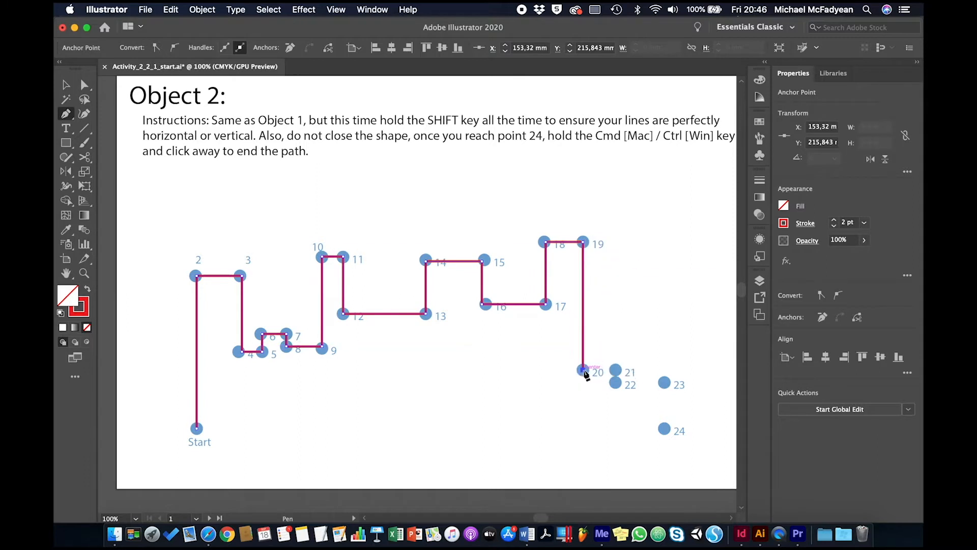
left_click(615, 370, "shift")
left_click(615, 382, "shift")
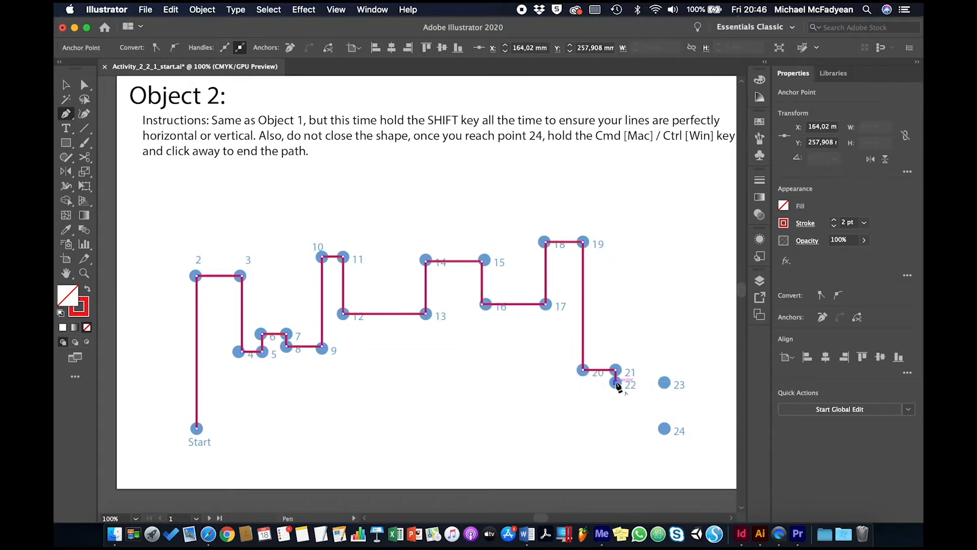
left_click(664, 382, "shift")
left_click(663, 428, "shift")
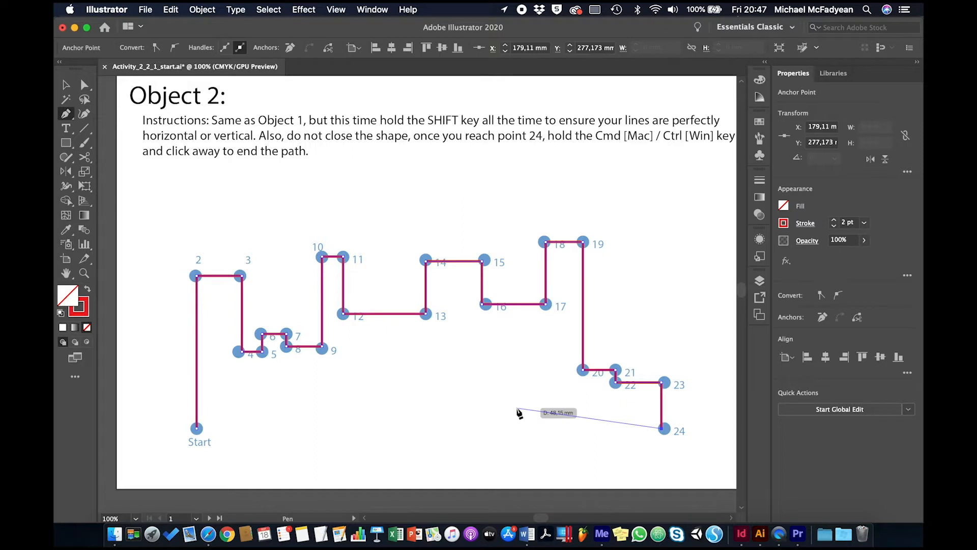
key("super")
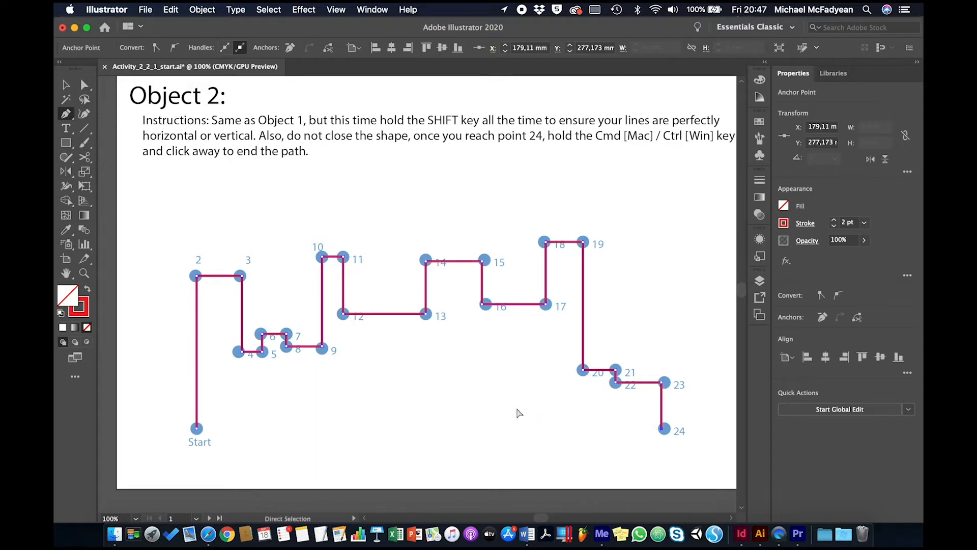
left_click(518, 413, "super")
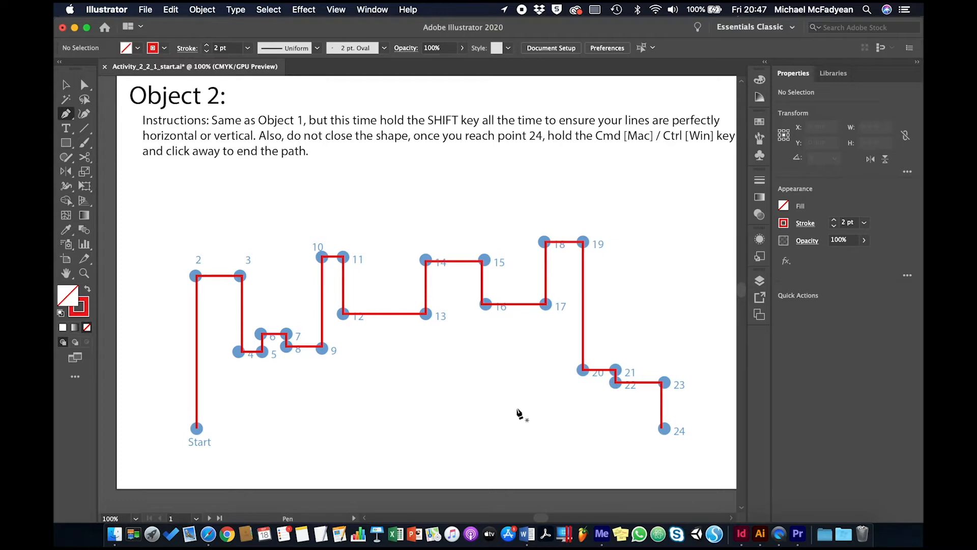
Step: Draw Object 3 as a closed path from Start through points 2, 3 and 4, pulling point 3's curve handle to its red dot
scroll(518, 412, "right", 10)
scroll(518, 413, "up", 6)
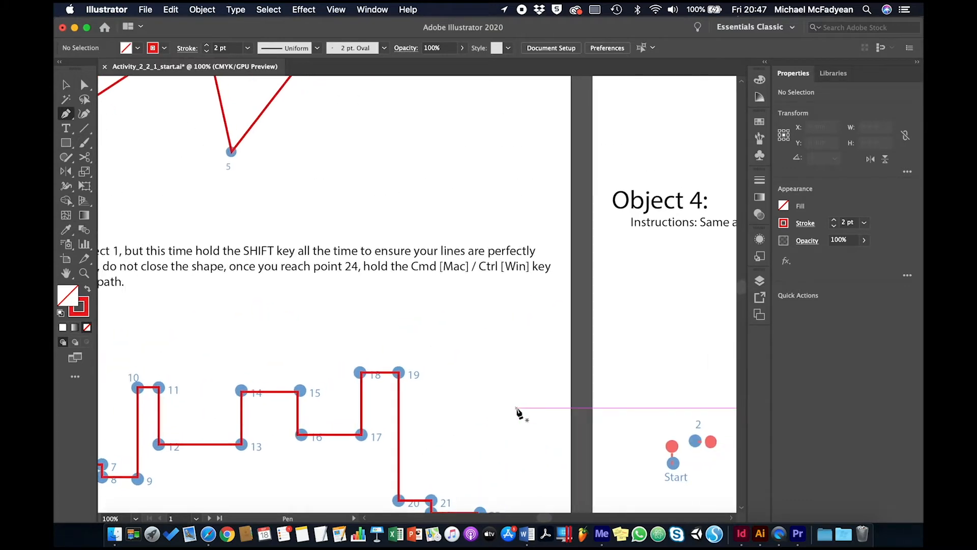
scroll(518, 412, "right", 8)
scroll(518, 413, "up", 6)
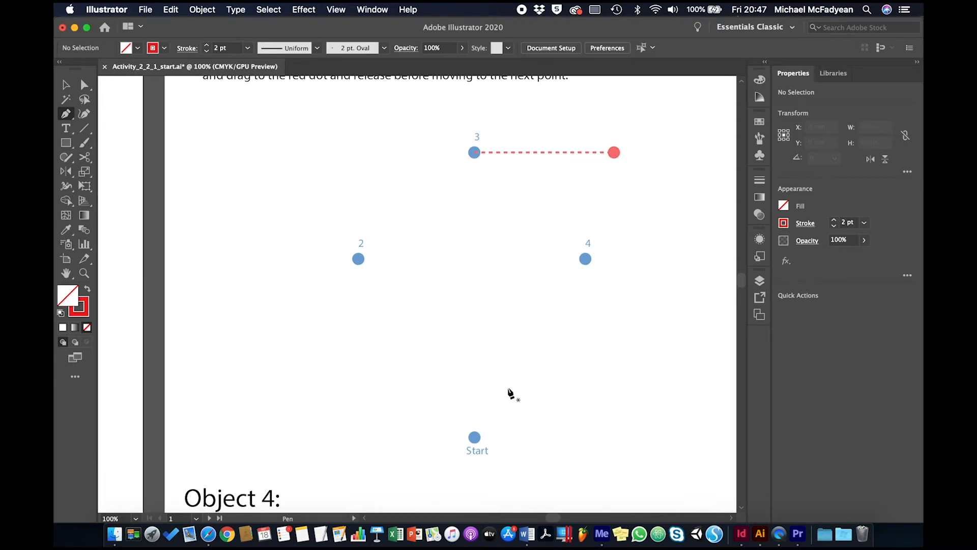
left_click(474, 438)
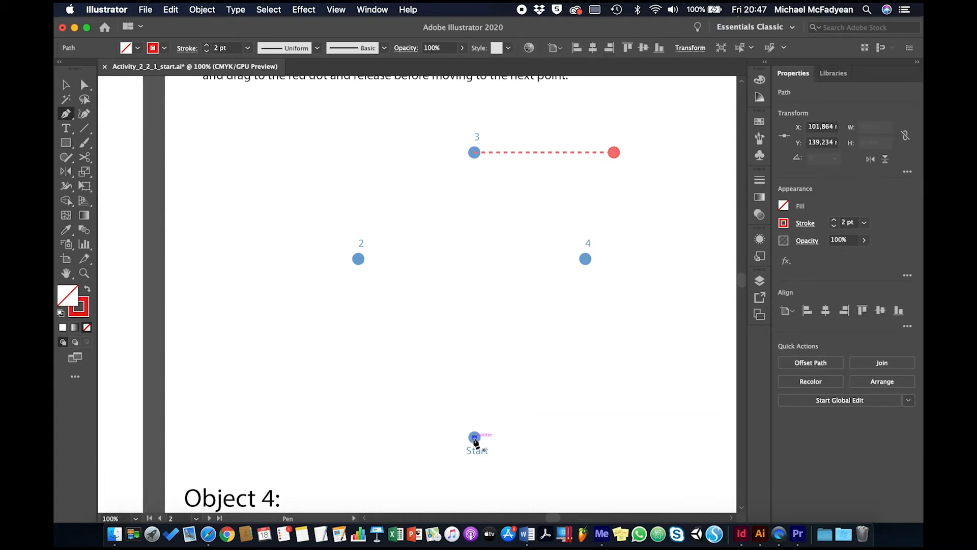
left_click(359, 259)
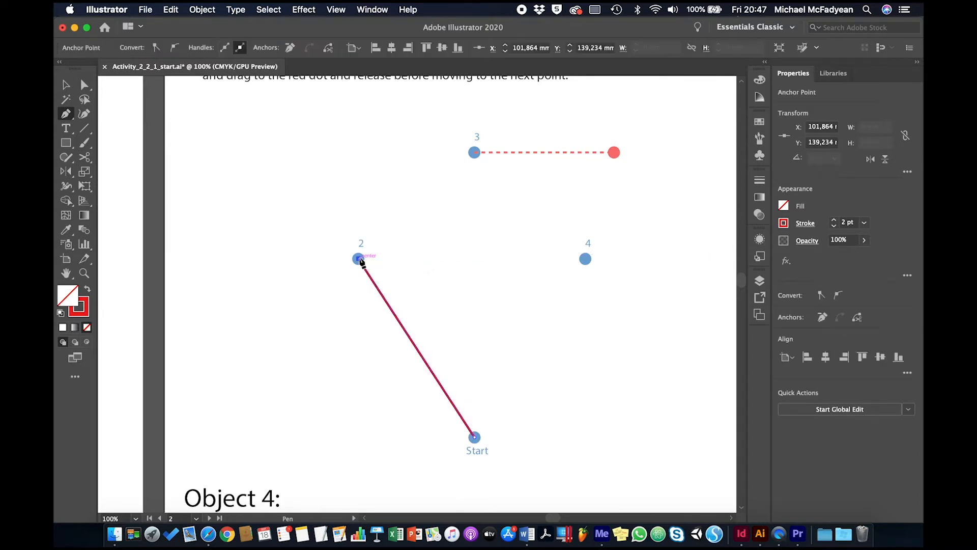
left_click(475, 153)
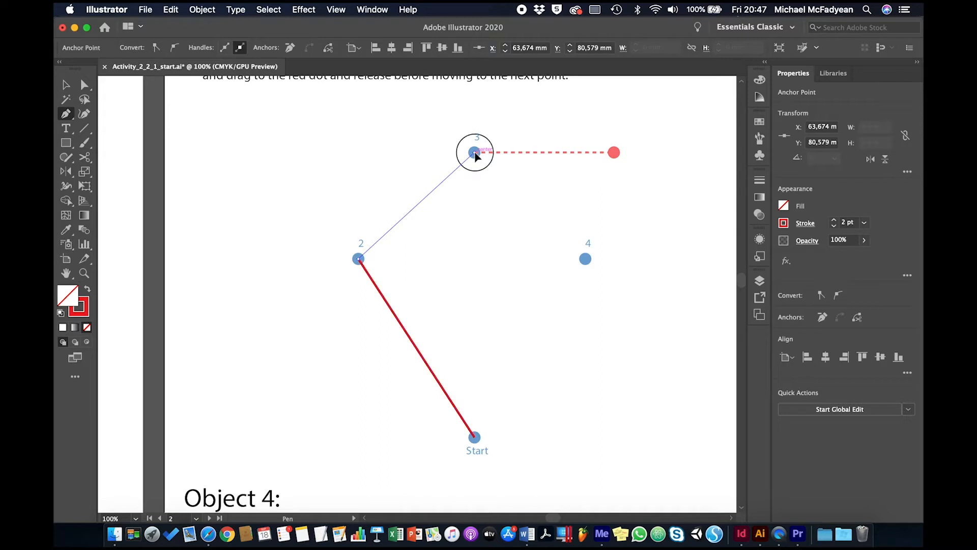
left_click_drag(474, 153, 616, 154)
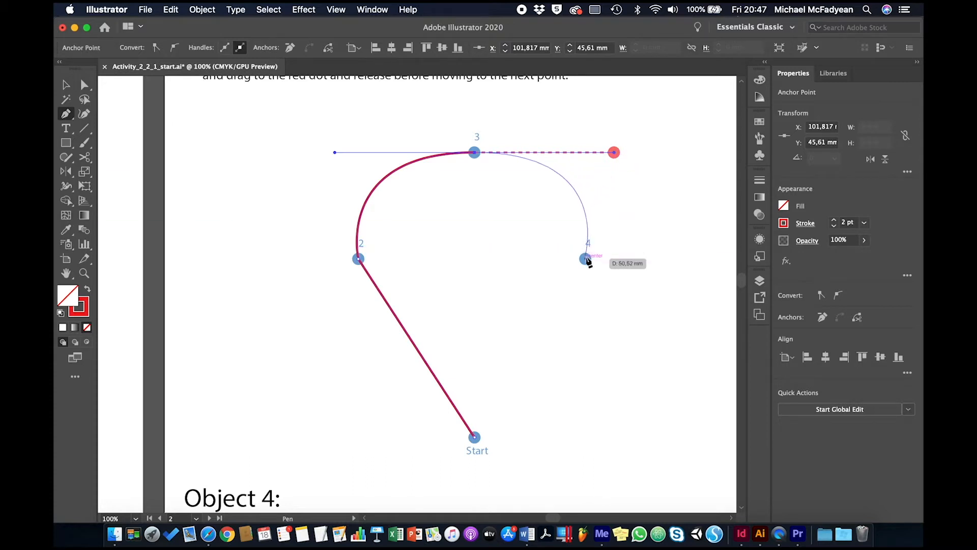
left_click(586, 259)
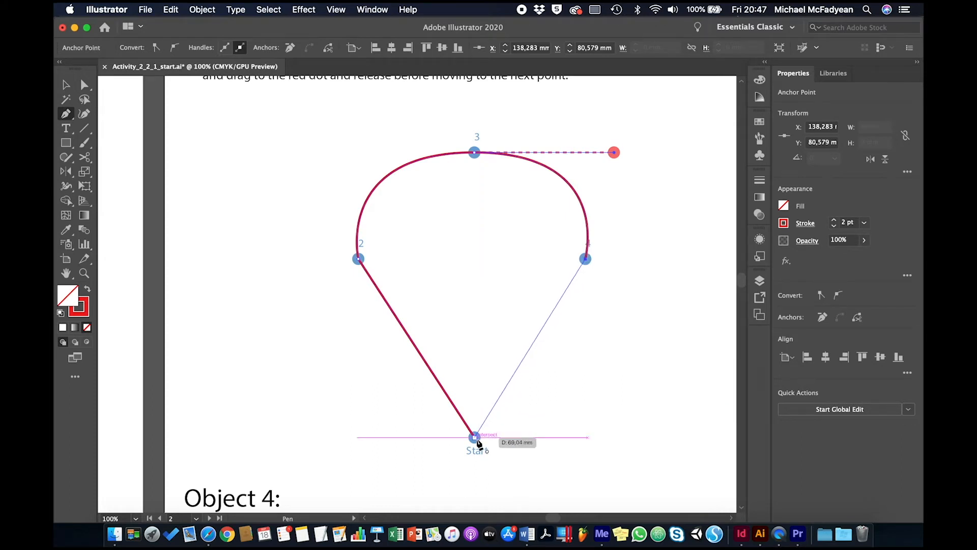
left_click(475, 438)
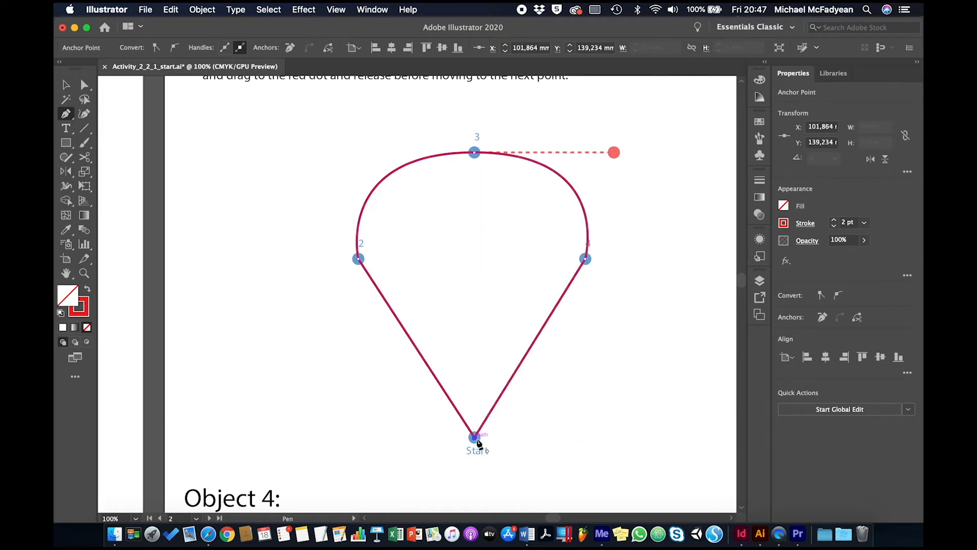
Step: Draw Object 4 as a closed curved path from Start through points 2 to 5, pulling each point's handle to its red dot
scroll(583, 355, "down", 8)
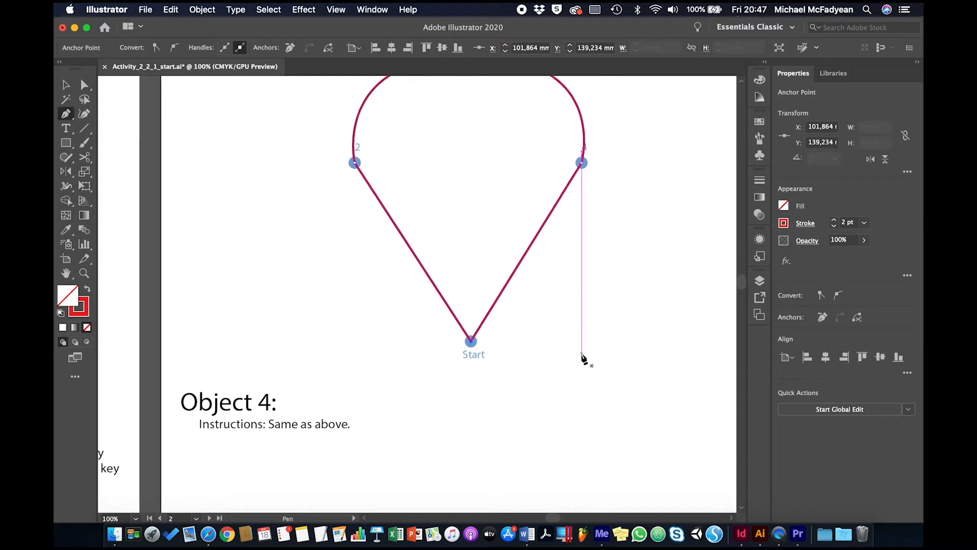
scroll(583, 359, "down", 6)
scroll(583, 359, "right", 2)
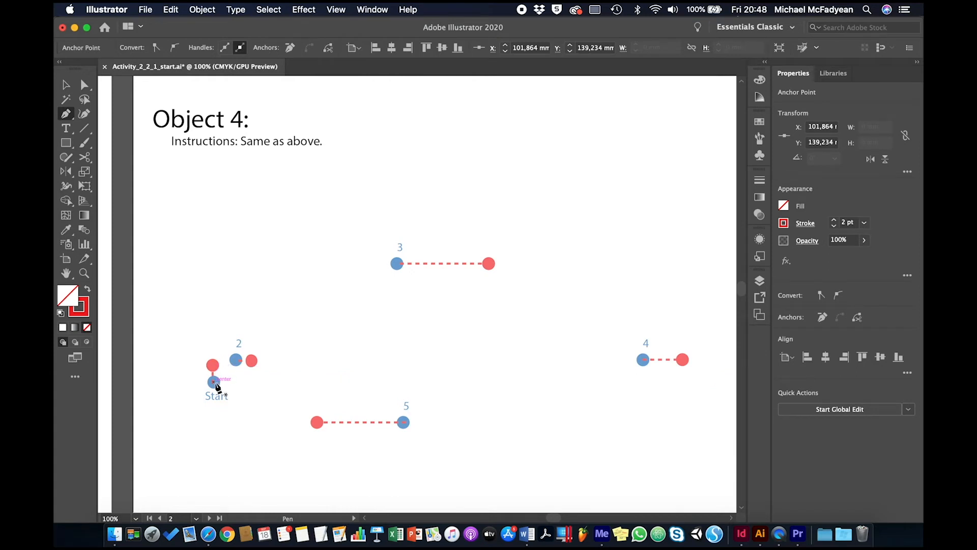
left_click_drag(215, 382, 253, 361)
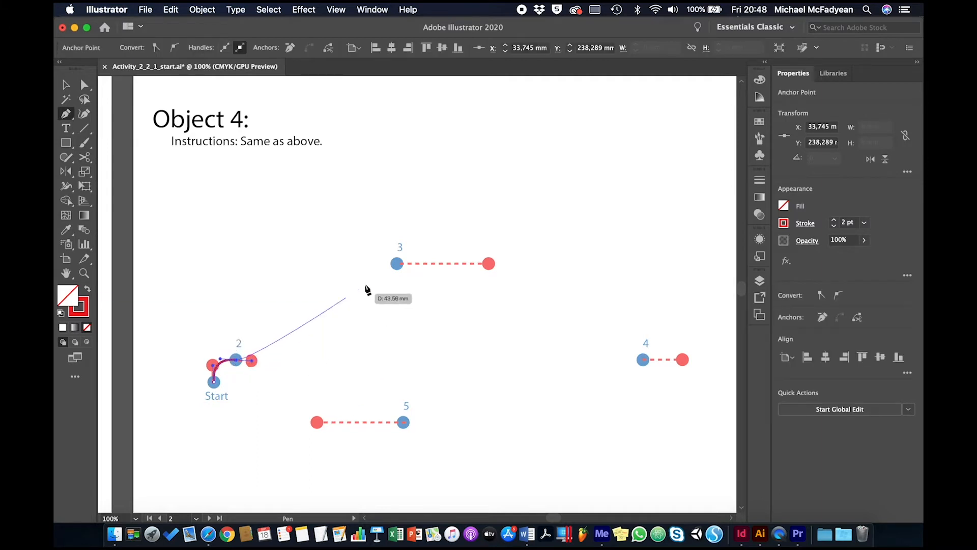
left_click_drag(397, 263, 488, 263)
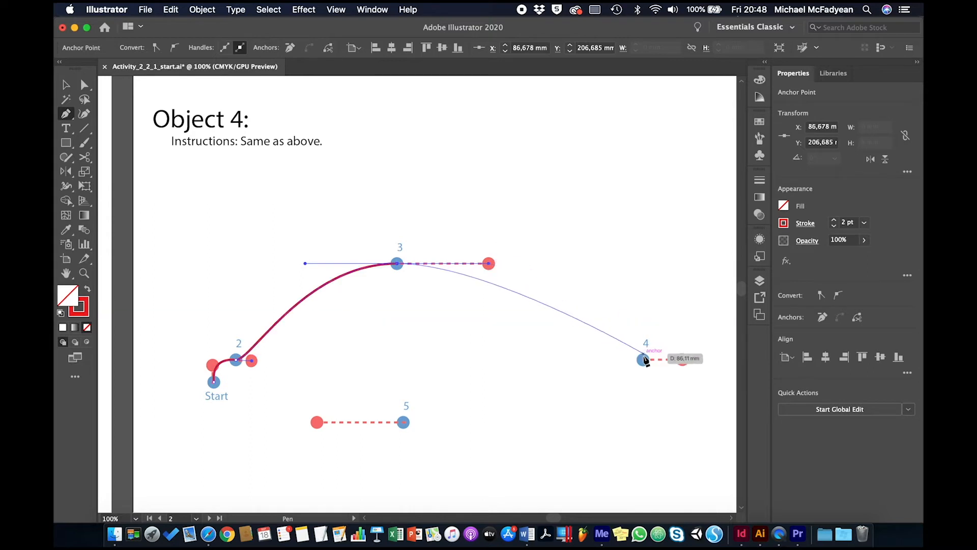
left_click_drag(643, 360, 670, 361)
left_click_drag(683, 362, 683, 359)
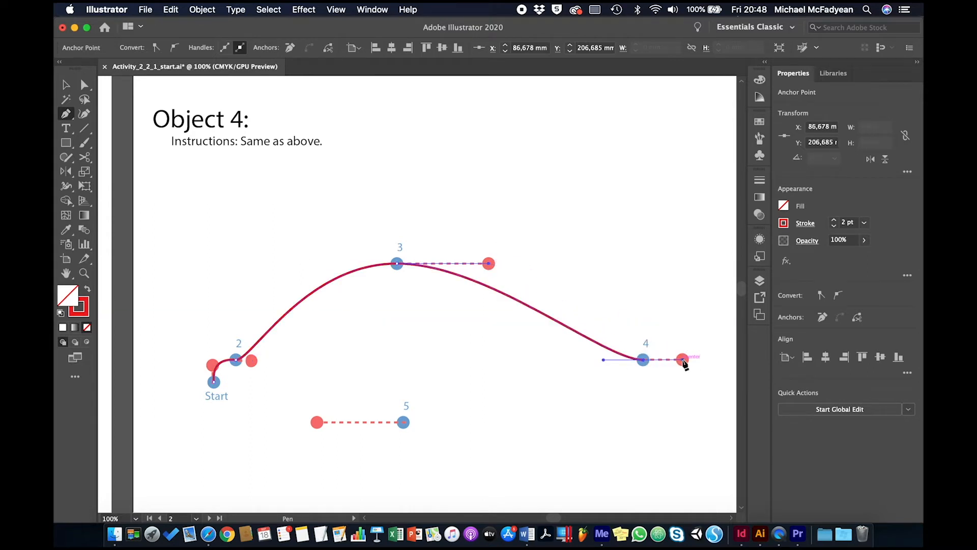
left_click_drag(403, 422, 317, 422)
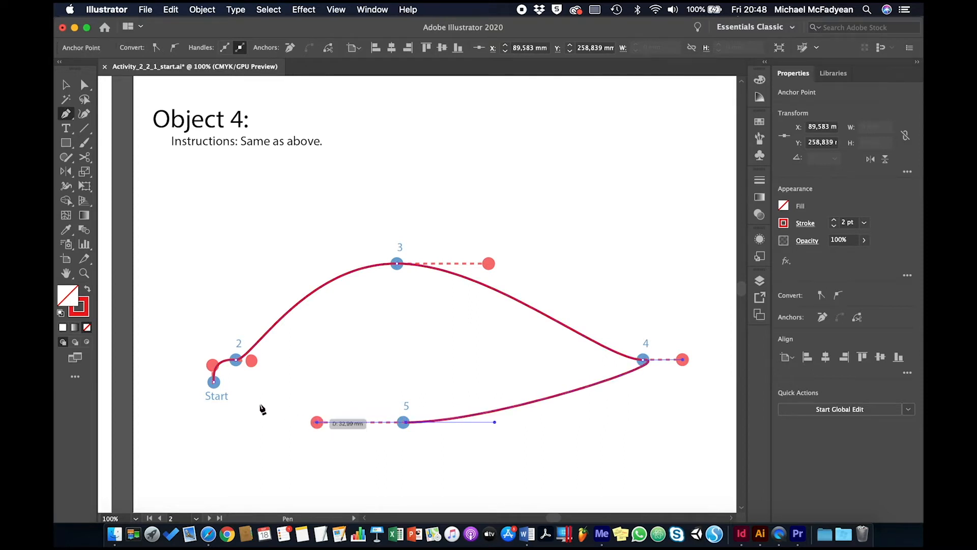
left_click(214, 383)
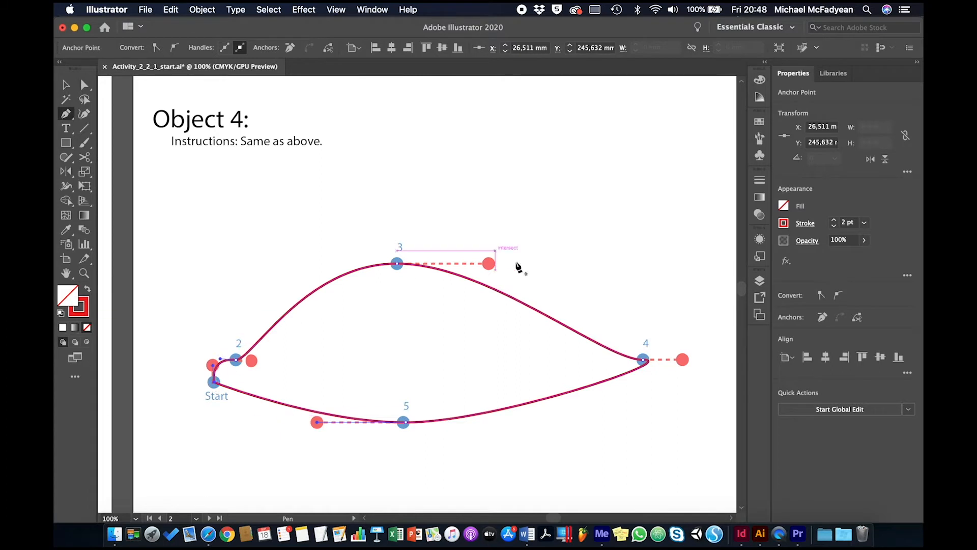
Step: Draw the first curve of Object 5 from Start to point 2, pulling both points' handles to their red dots
scroll(544, 226, "down", 10)
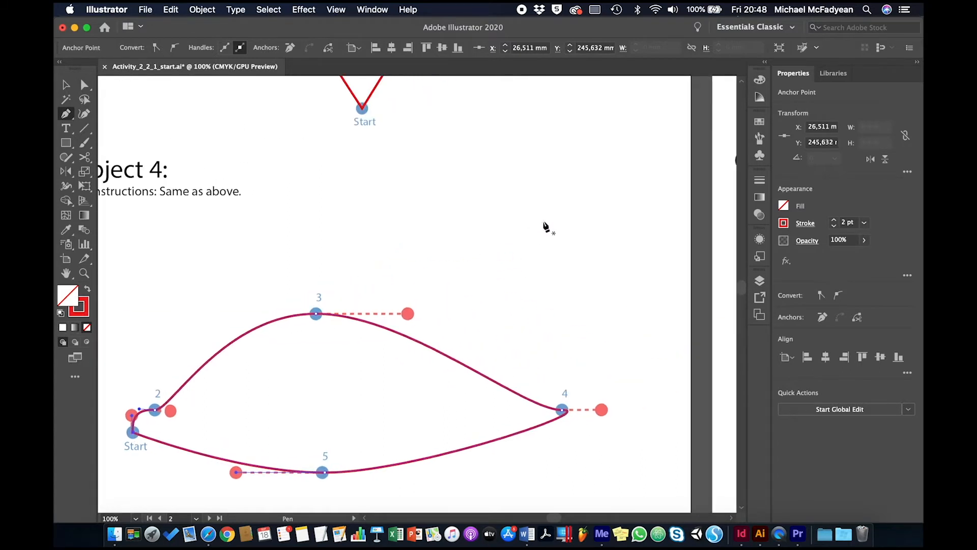
scroll(544, 225, "right", 15)
scroll(544, 226, "up", 8)
scroll(545, 225, "right", 8)
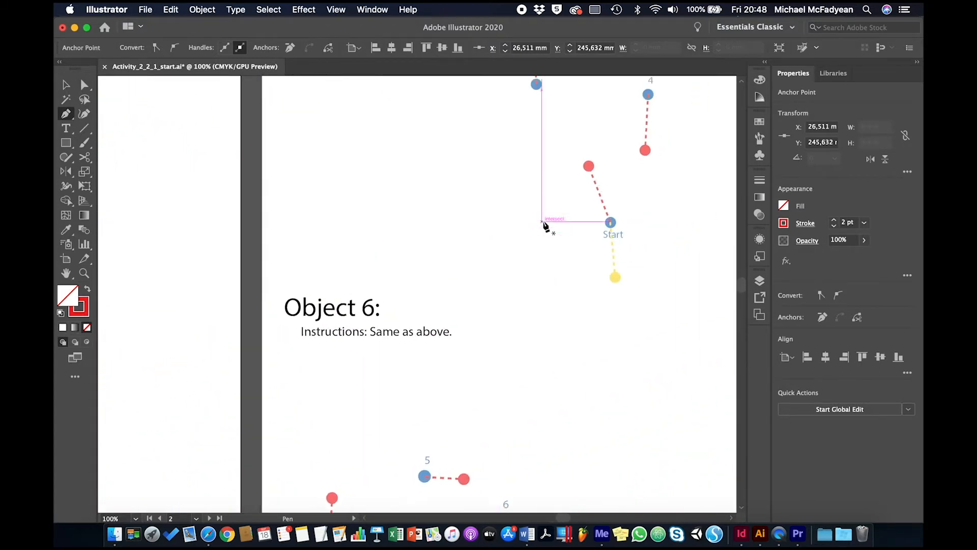
scroll(544, 225, "up", 1)
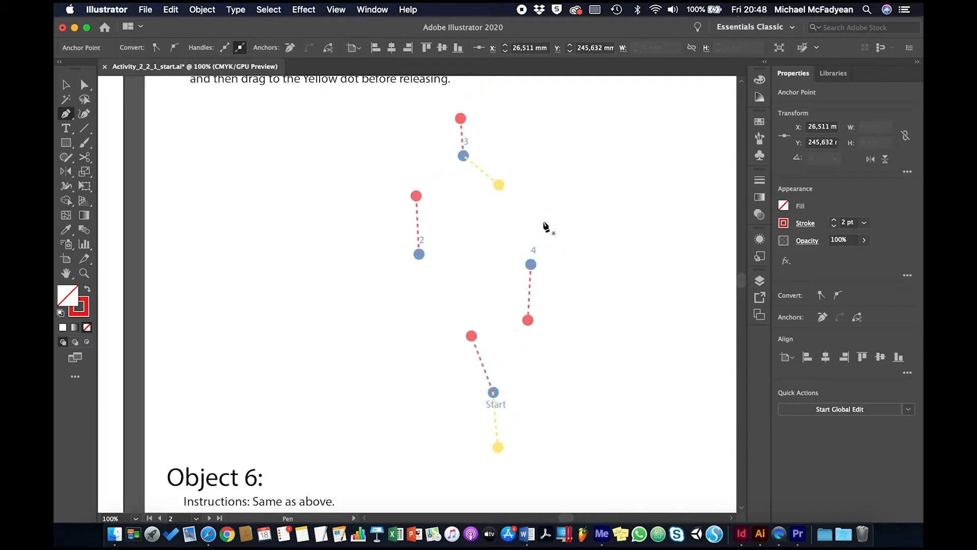
scroll(546, 226, "right", 1)
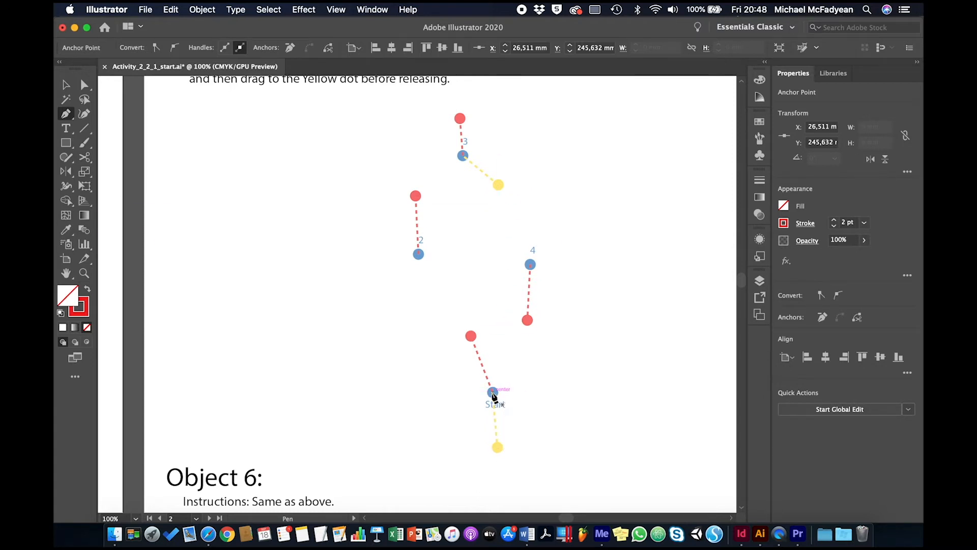
left_click_drag(493, 396, 471, 338)
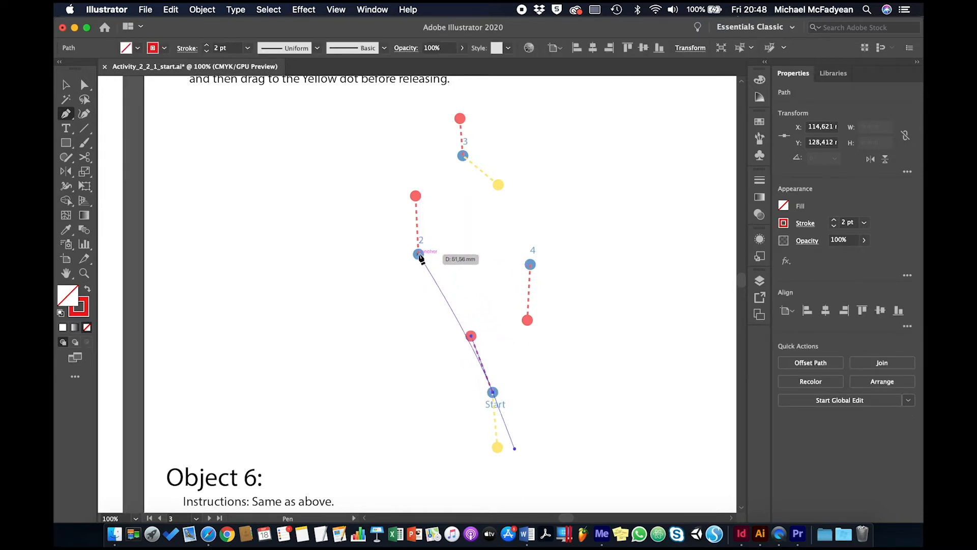
left_click_drag(419, 255, 415, 198)
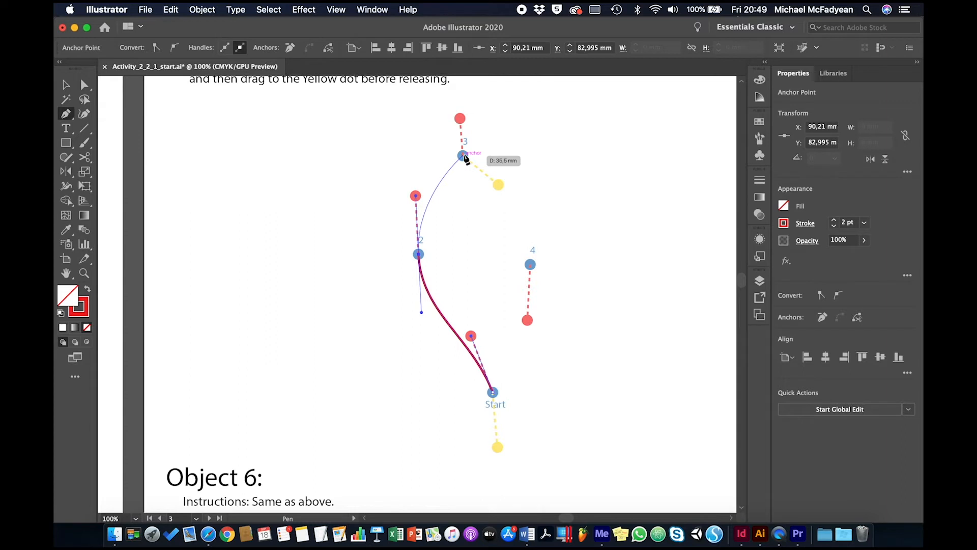
Step: Continue Object 5 through points 3 and 4 and close it at Start, using the red-dot handles and the yellow-dot corner handles at 3 and Start
left_click_drag(463, 155, 460, 119)
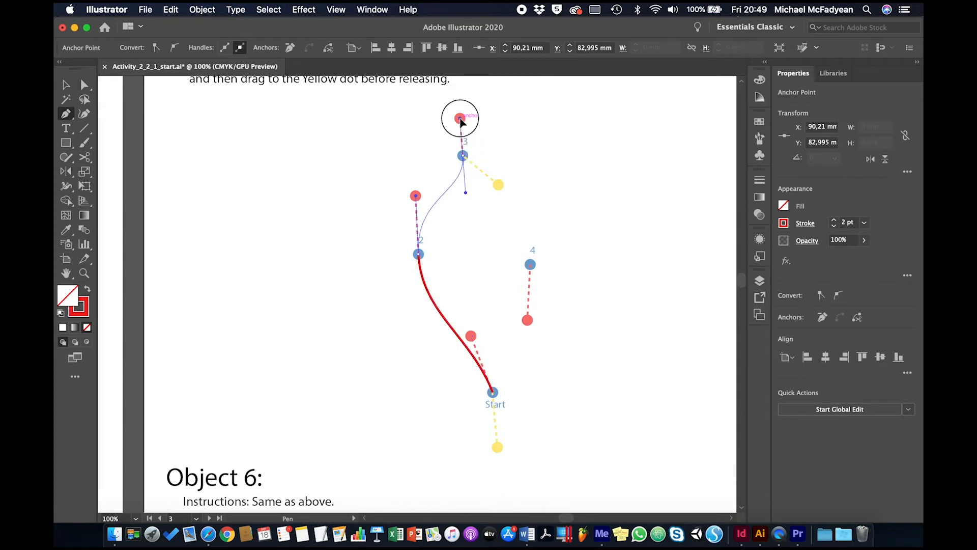
mouse_move(460, 119)
left_mouse_down()
mouse_move(499, 159)
mouse_move(500, 186)
left_mouse_up()
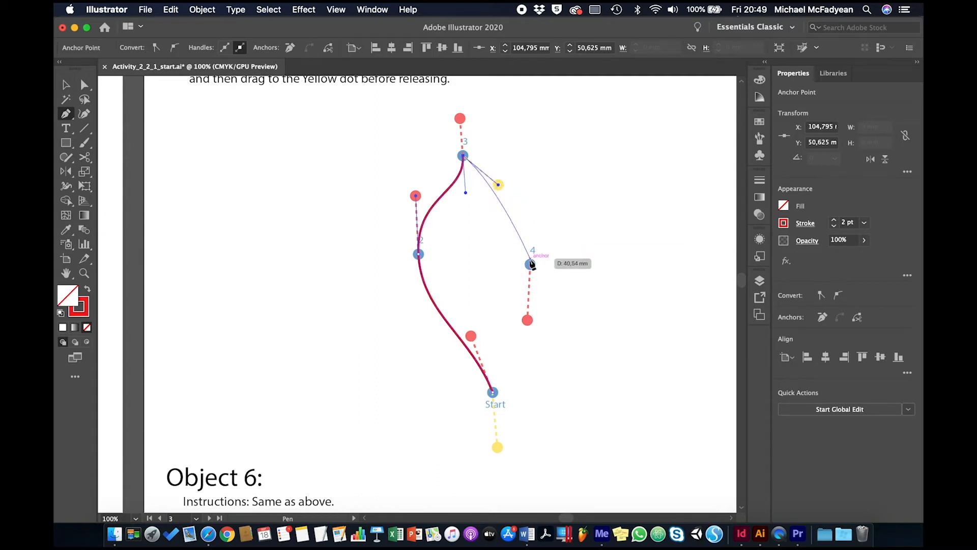
left_click_drag(530, 265, 527, 320)
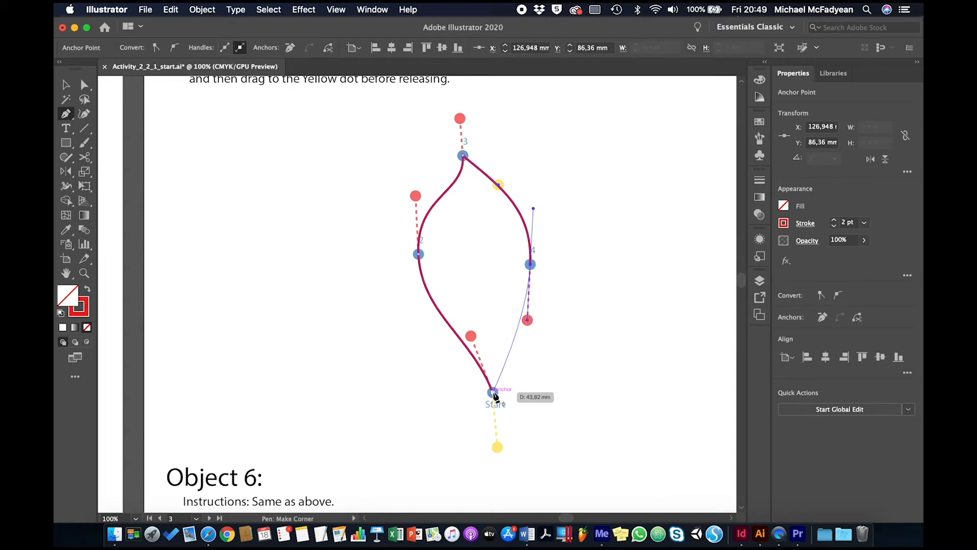
left_click_drag(494, 394, 497, 447)
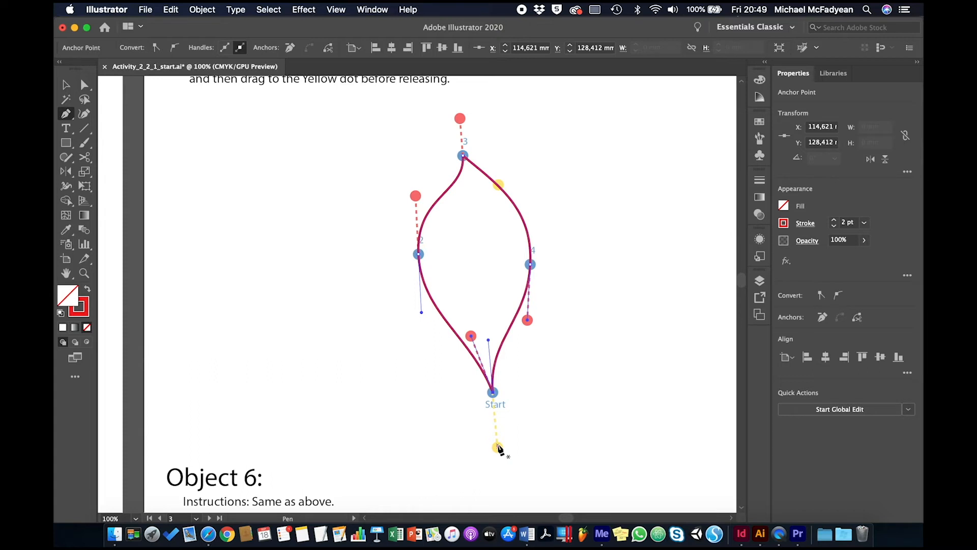
Step: Draw Object 6's path from Start through points 2 and 3 with red-dot handles, breaking point 2's outgoing handle to its yellow dot
scroll(498, 449, "down", 10)
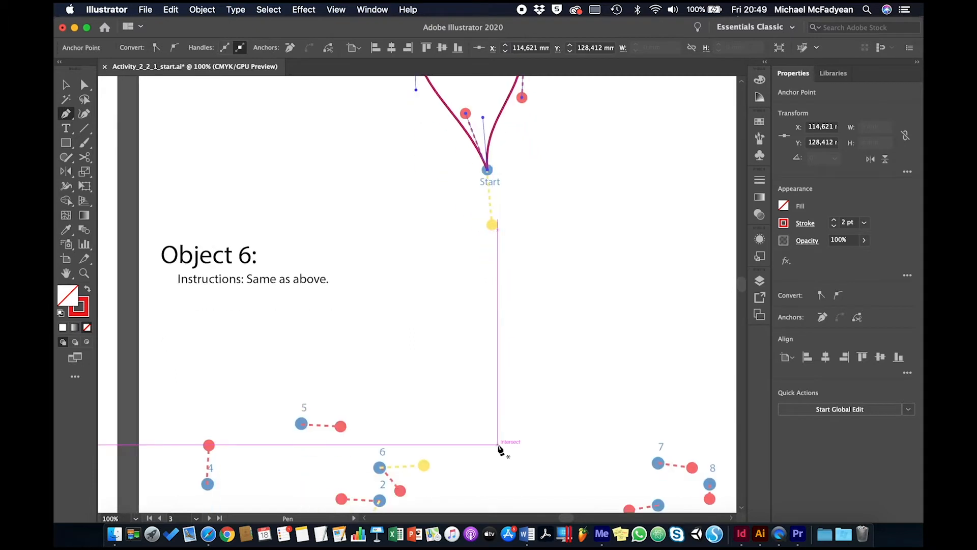
scroll(499, 449, "down", 5)
scroll(499, 449, "right", 1)
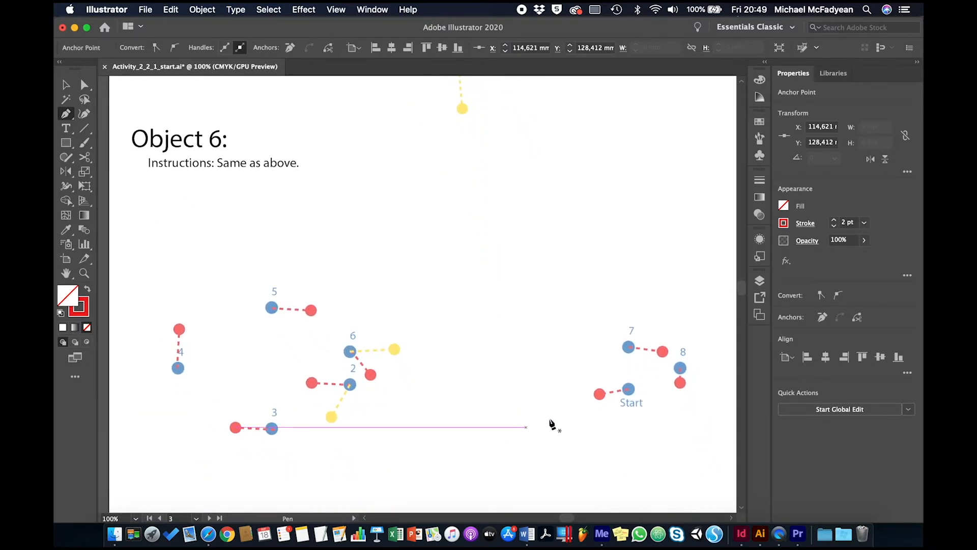
left_click(629, 389)
left_click(600, 393)
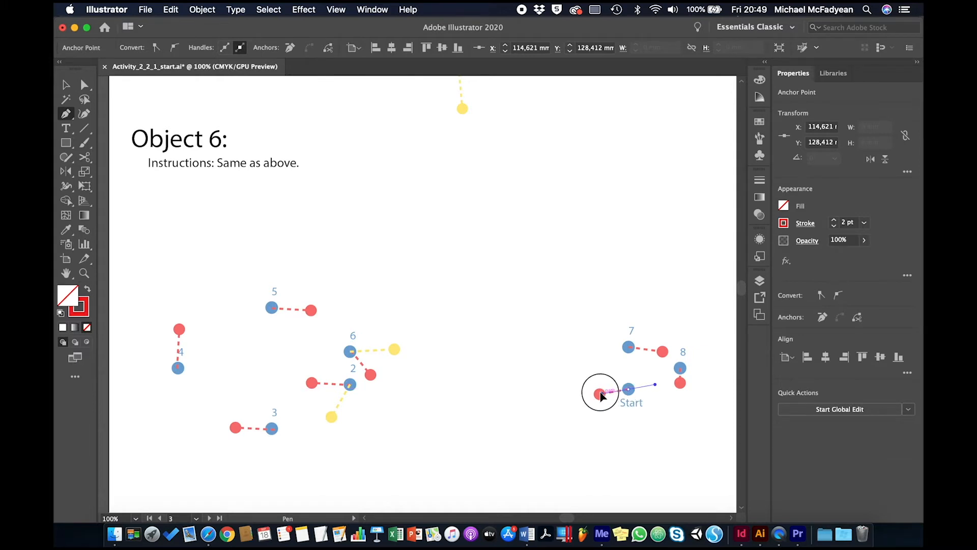
left_click_drag(601, 395, 544, 403)
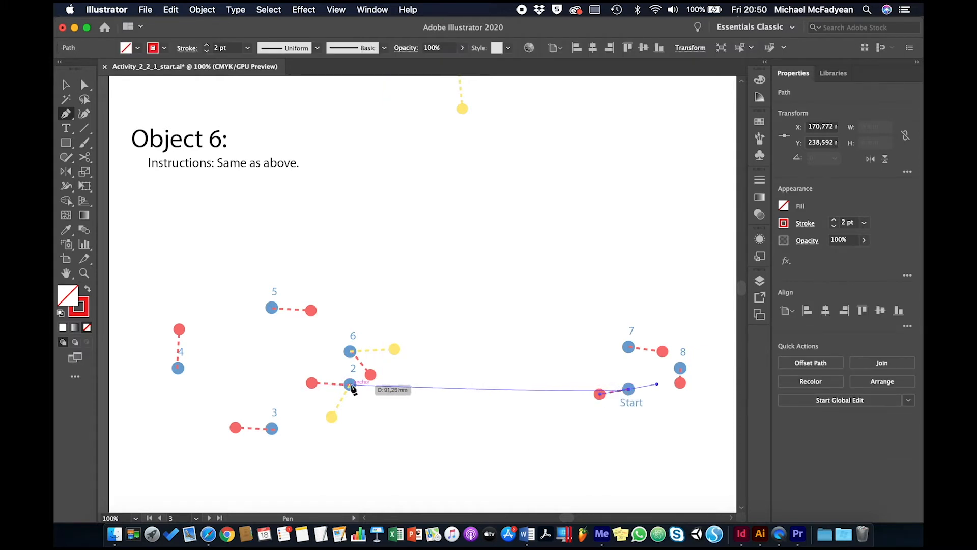
mouse_move(350, 385)
left_mouse_down()
mouse_move(312, 386)
mouse_move(331, 417)
left_mouse_up()
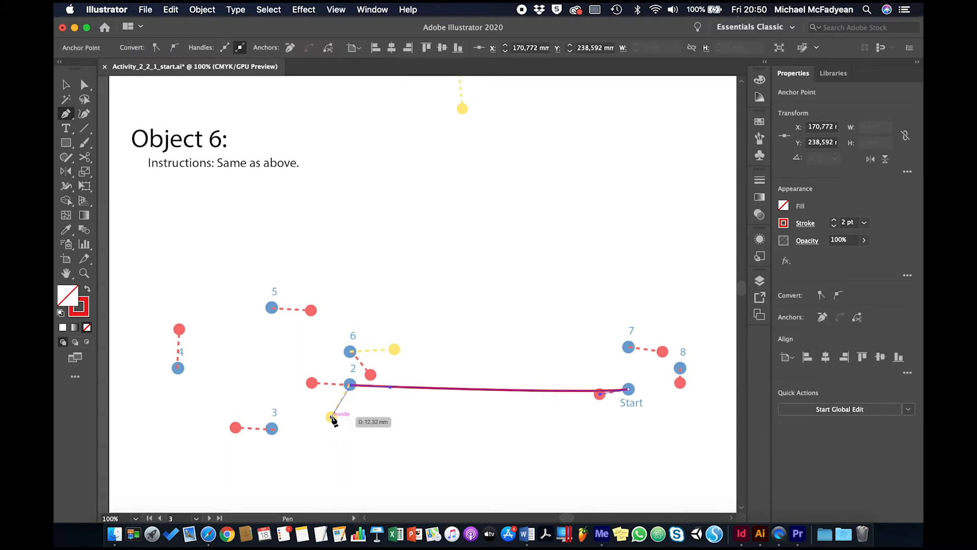
left_click(272, 427)
left_click_drag(271, 428, 236, 428)
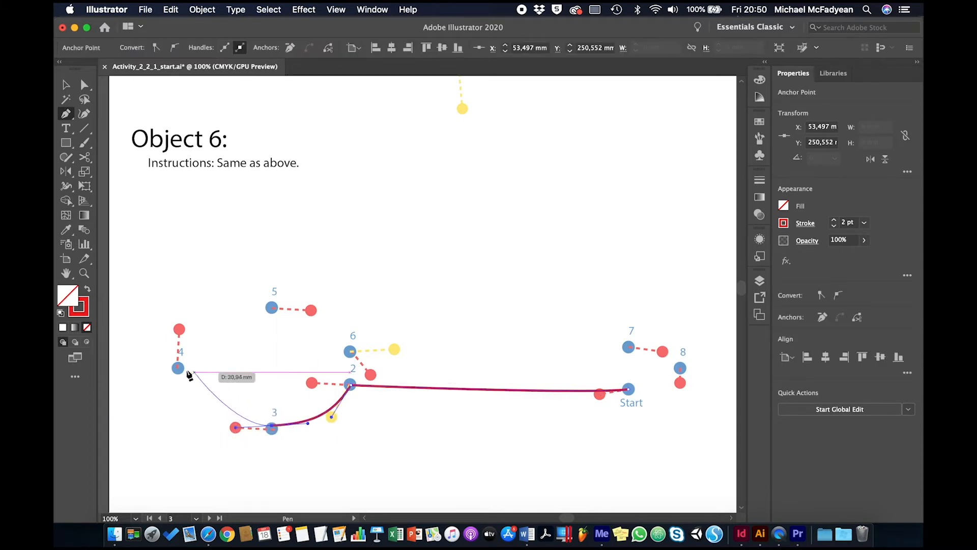
Step: Continue Object 6 through points 4 to 8 with red-dot handles, break point 6's handle to its yellow dot, and close the path at Start
left_click_drag(177, 367, 178, 328)
left_click_drag(273, 308, 314, 314)
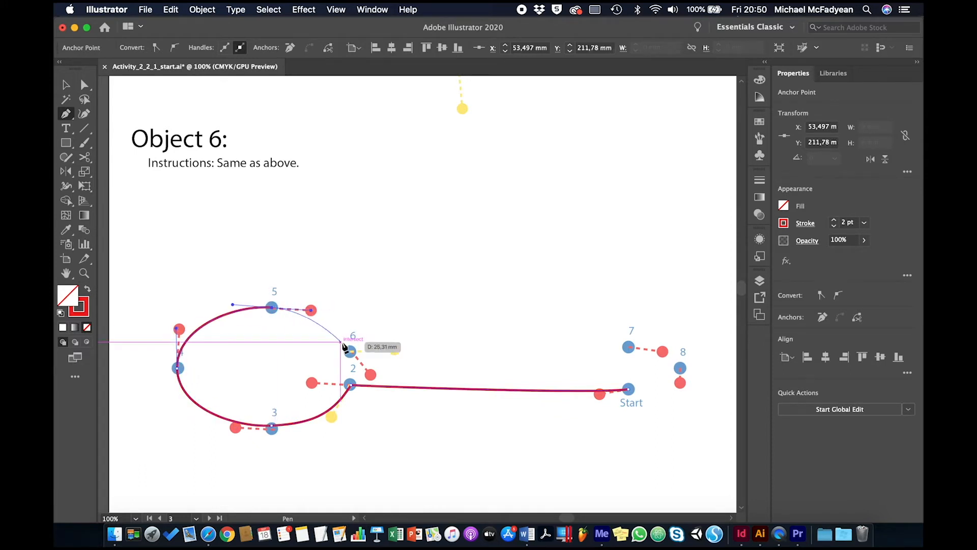
left_click_drag(350, 352, 396, 352)
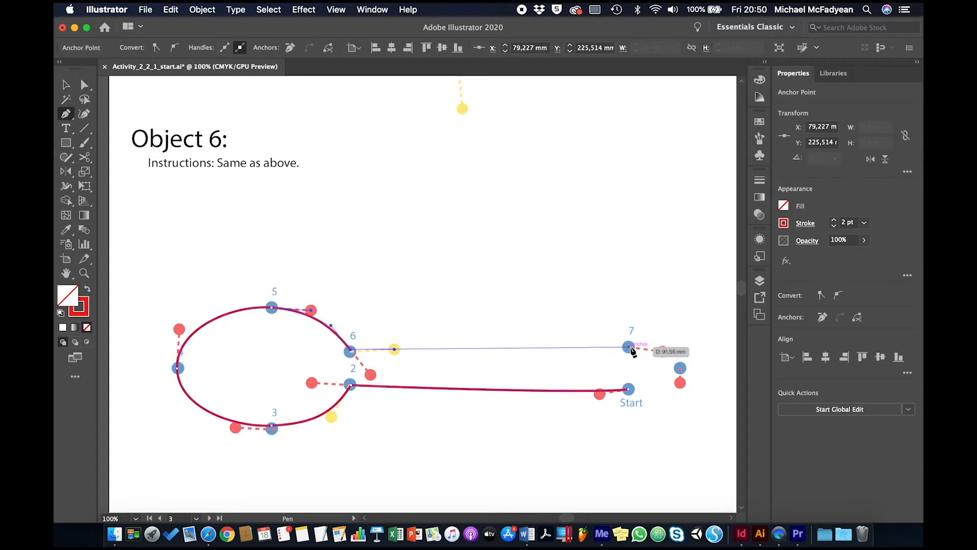
mouse_move(630, 348)
left_mouse_down()
mouse_move(664, 350)
mouse_move(680, 383)
left_mouse_up()
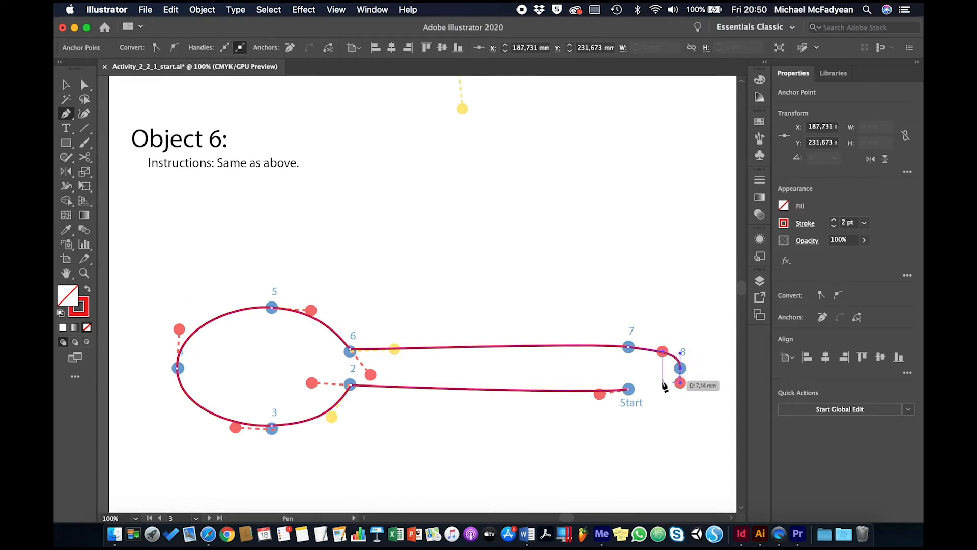
left_click(628, 389)
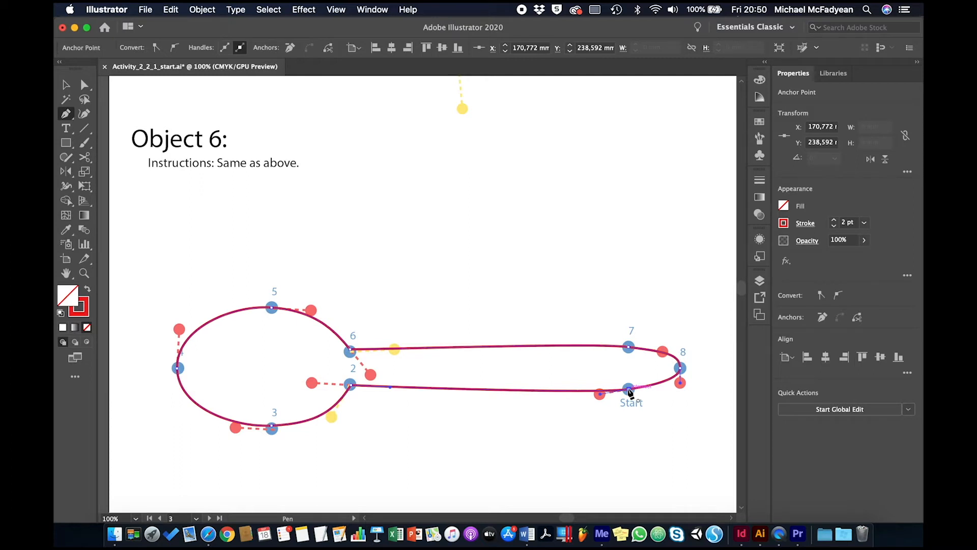
Step: Draw Object 7, above Object 8, as a closed straight-sided path from Start through points 2, 3 and 4 back to Start
scroll(629, 392, "up", 5)
scroll(630, 392, "right", 5)
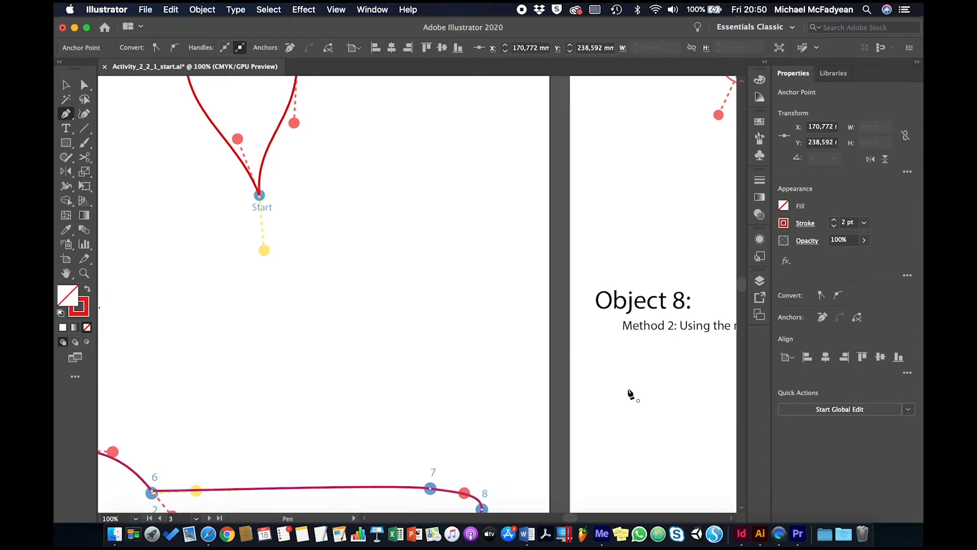
scroll(631, 392, "up", 5)
scroll(631, 393, "right", 10)
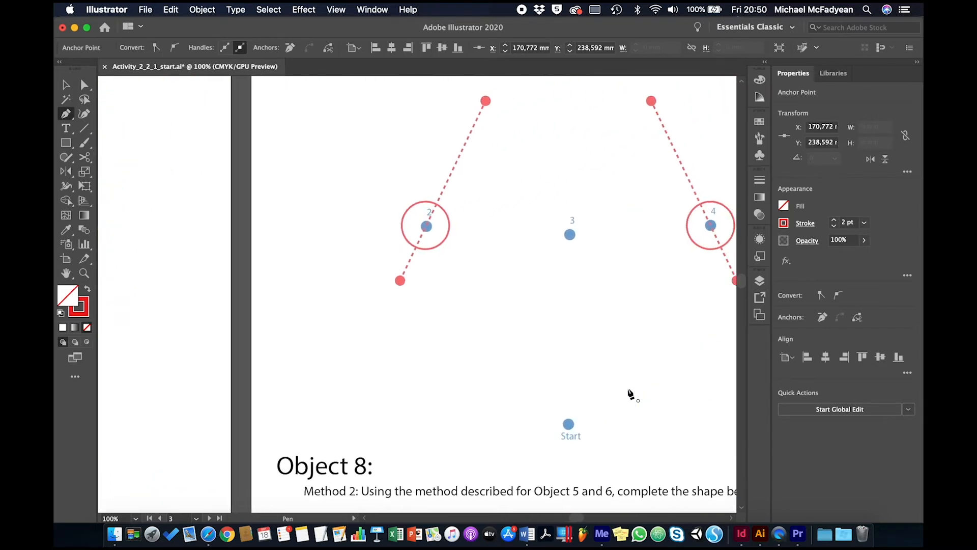
scroll(630, 393, "right", 5)
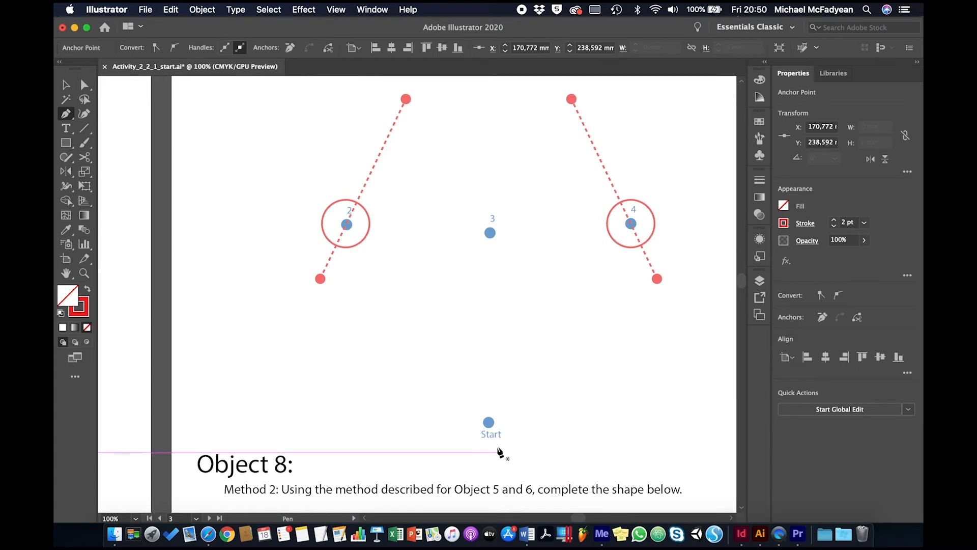
left_click(488, 422)
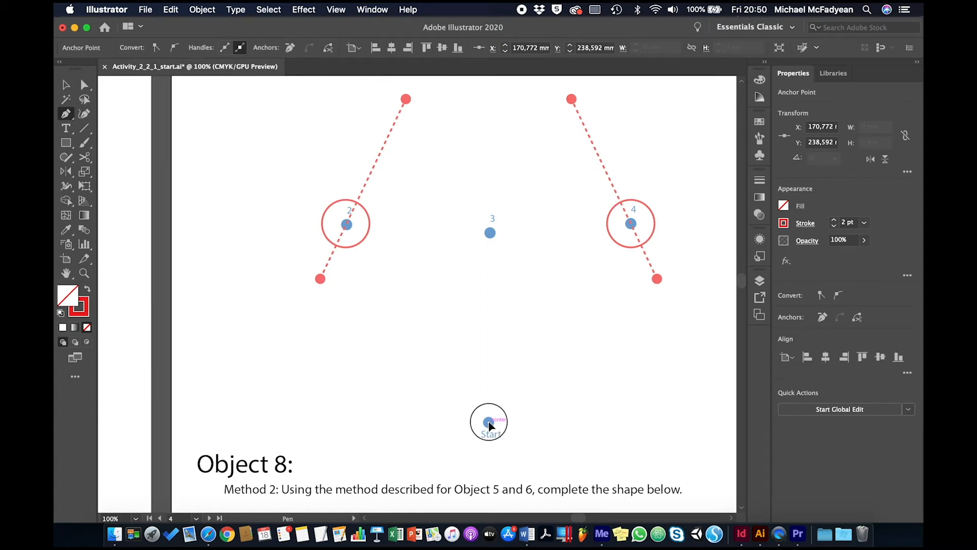
left_click(346, 224)
left_click(490, 233)
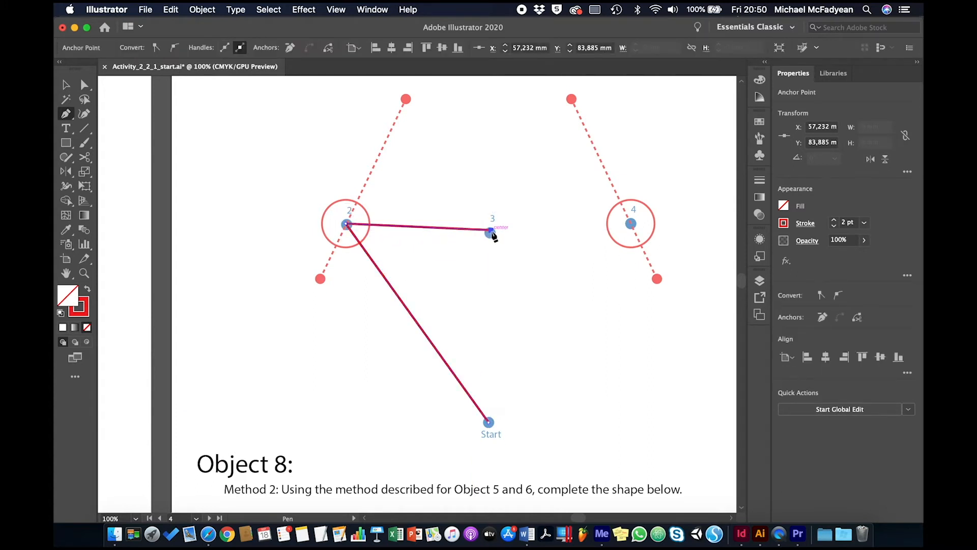
left_click(631, 224)
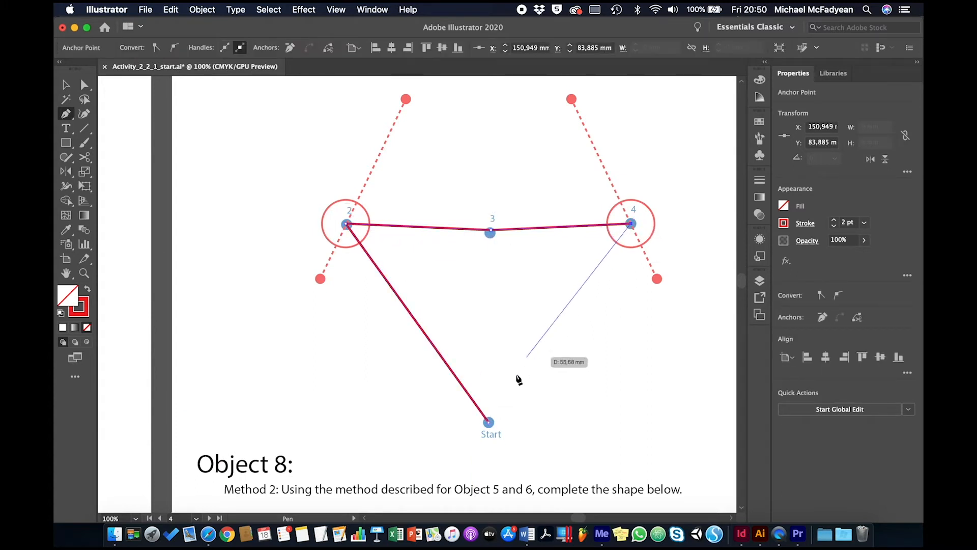
left_click(489, 422)
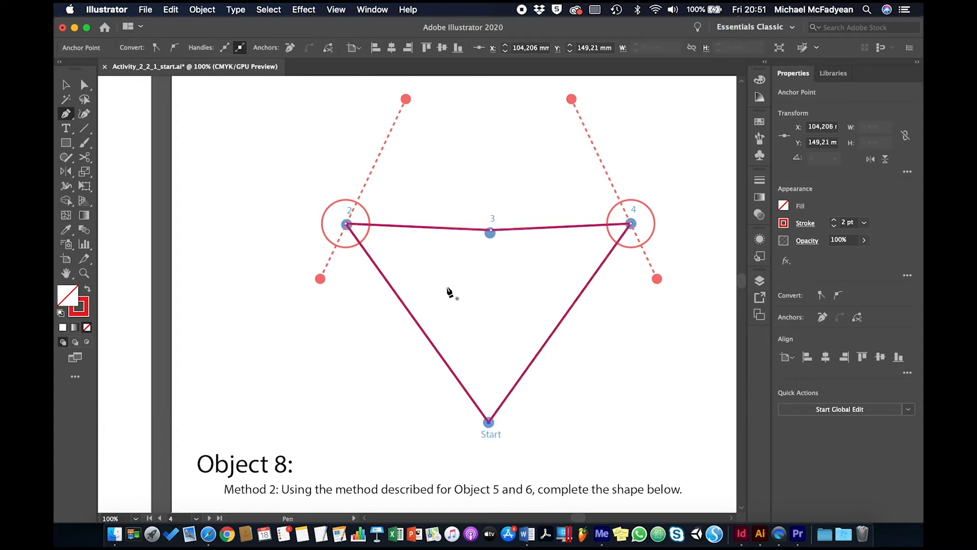
Step: Convert Object 7's circled points 2 and 4 to smooth points, pulling each point's lower and upper handles to their red dots
key("alt")
left_click_drag(346, 225, 372, 173)
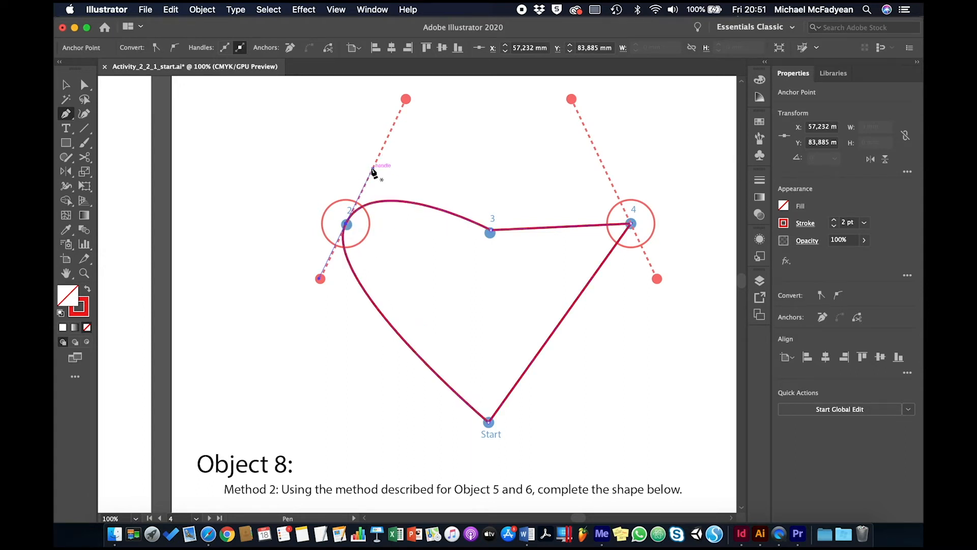
key("super")
left_click_drag(372, 172, 406, 101)
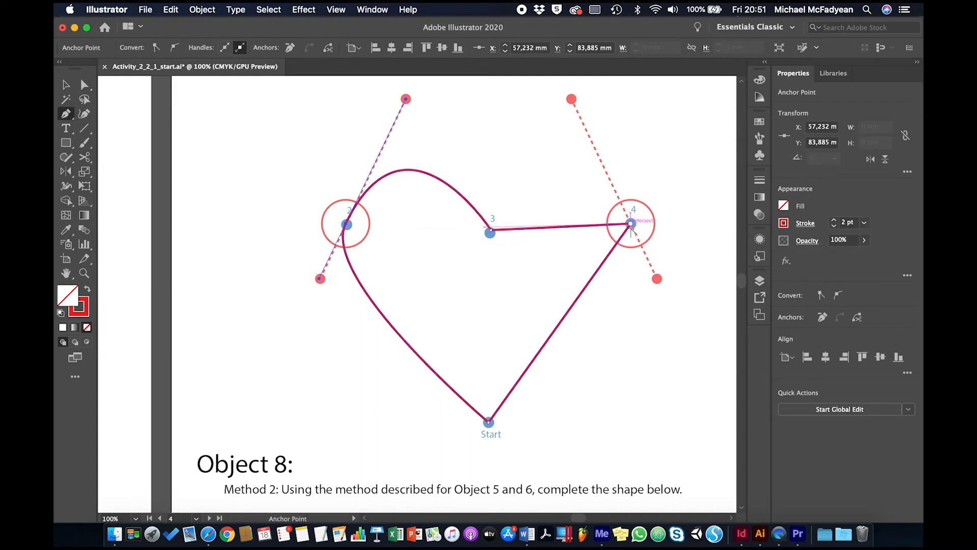
left_click_drag(631, 224, 658, 279)
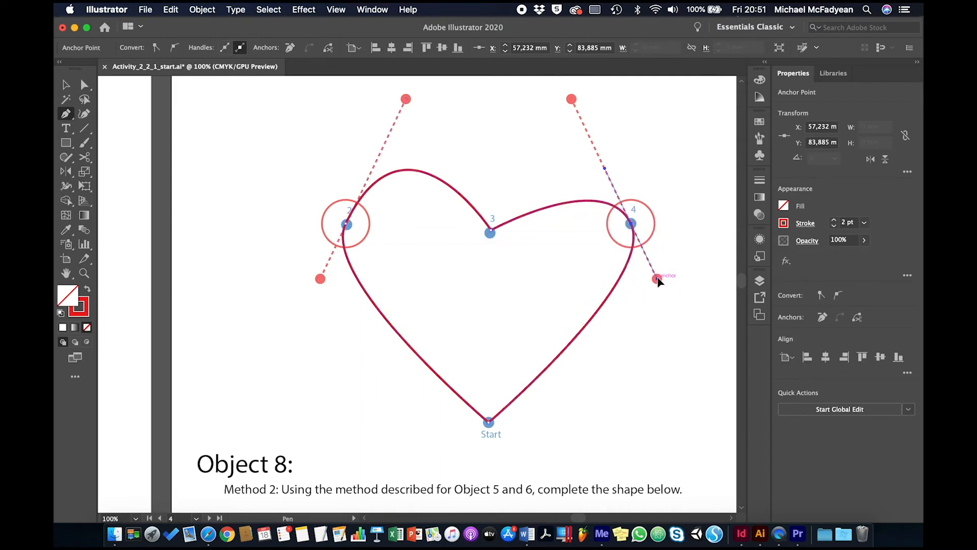
left_click_drag(605, 172, 573, 103)
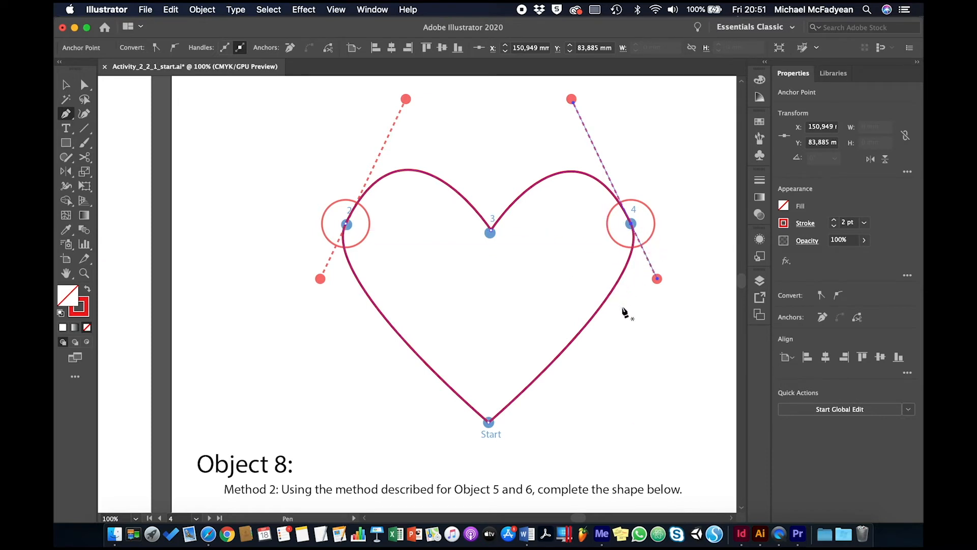
Step: Draw Object 8's heart from Start through points 2, 3 and 4 with red-dot handles, break point 3's handle to its yellow dot, and close at Start
scroll(625, 312, "down", 5)
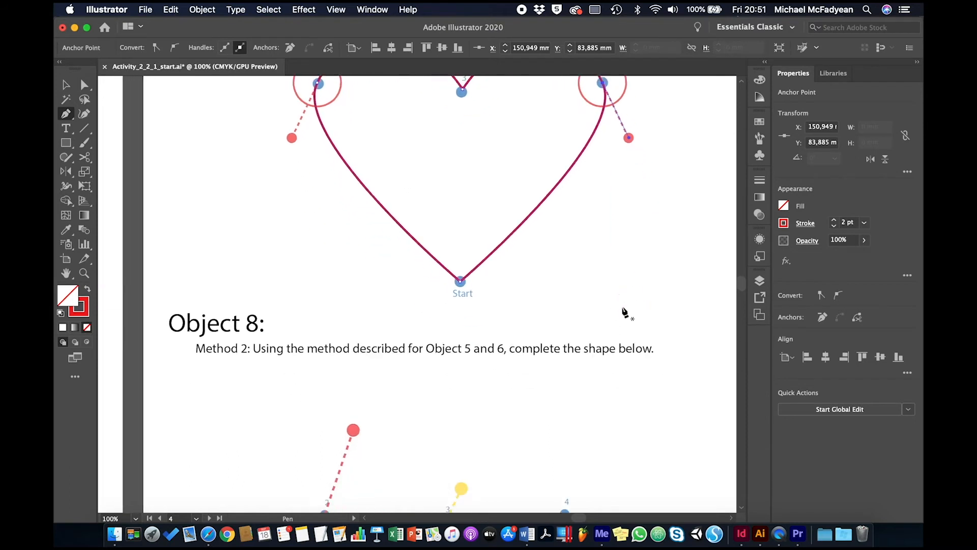
scroll(624, 312, "down", 7)
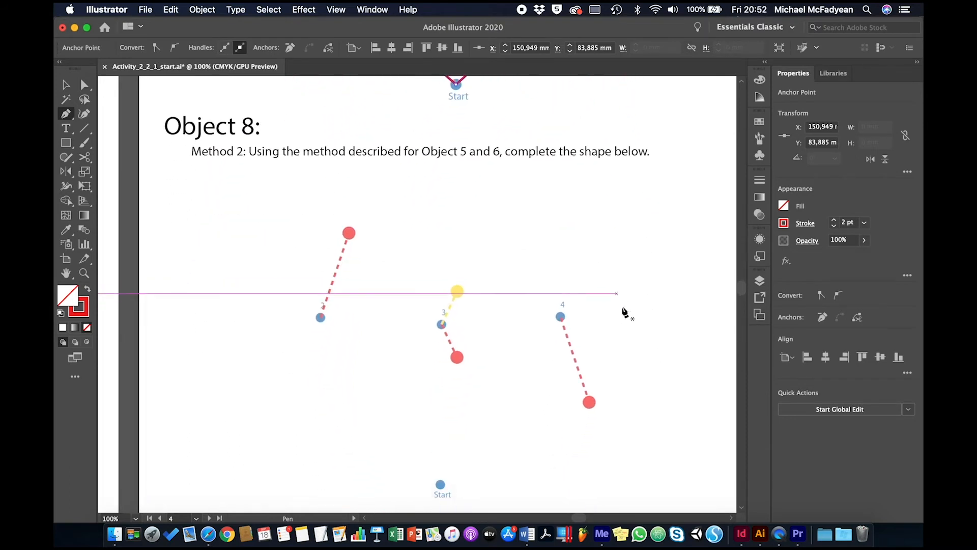
scroll(625, 312, "down", 1)
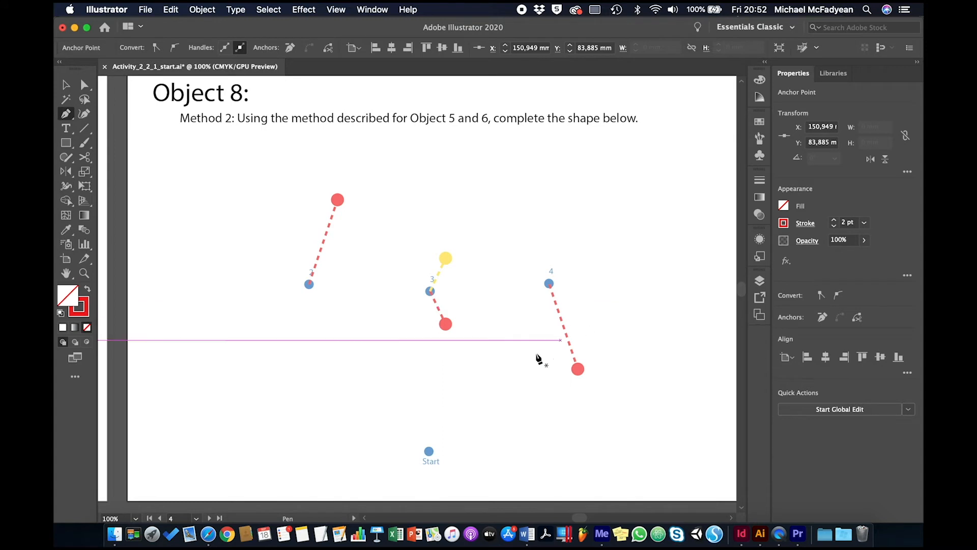
left_click(429, 452)
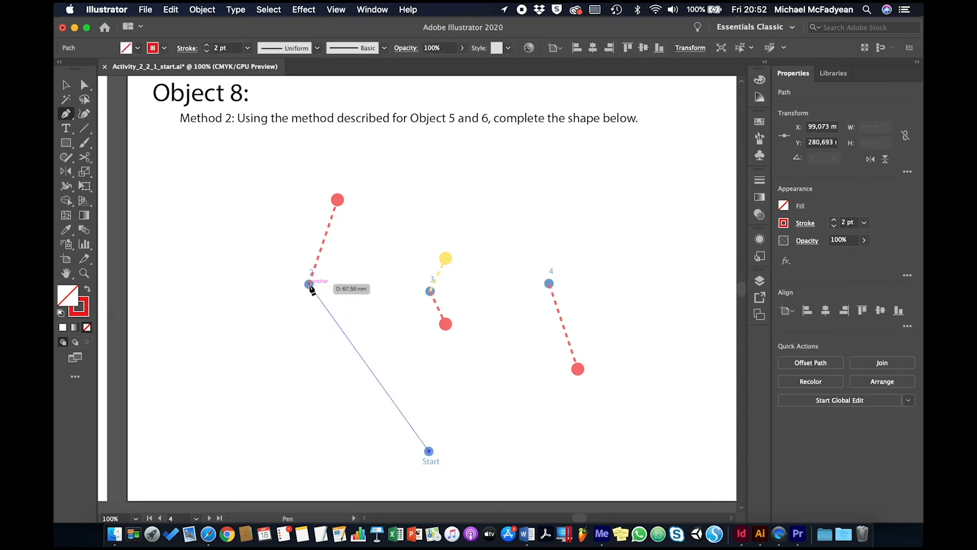
left_click_drag(309, 284, 337, 200)
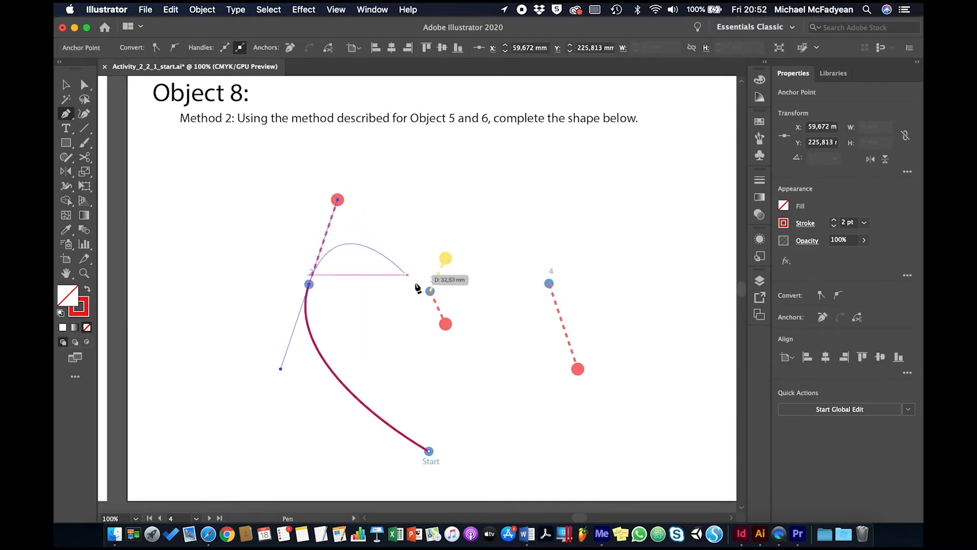
left_click_drag(431, 292, 446, 259)
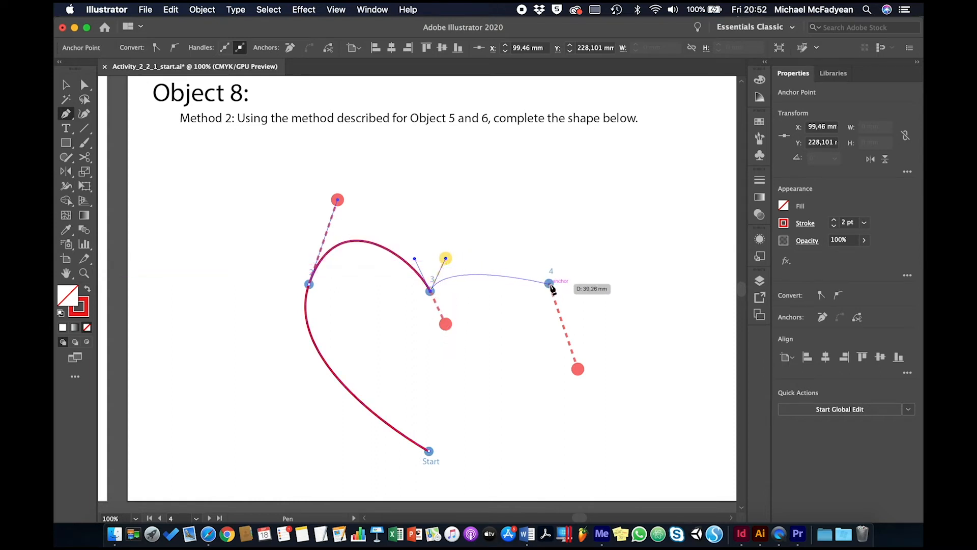
left_click_drag(551, 286, 578, 370)
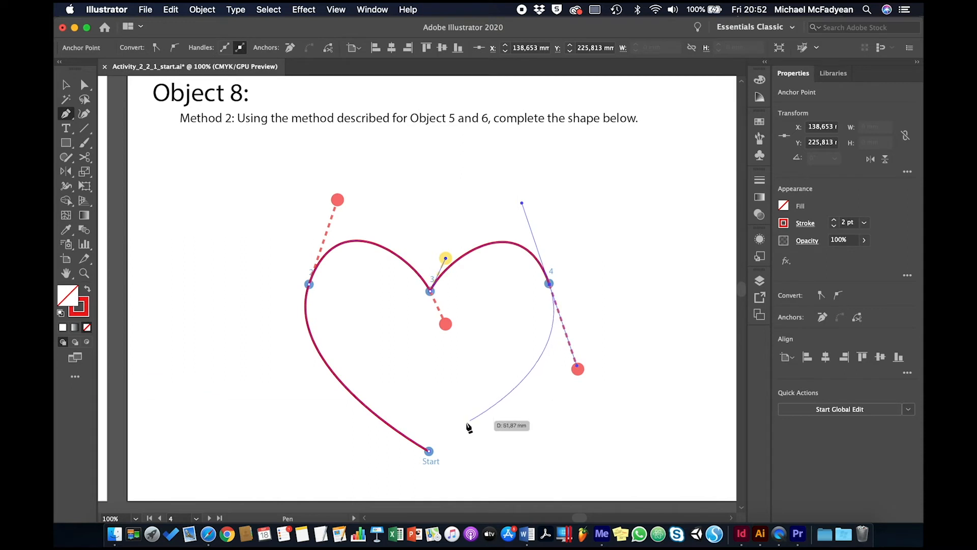
left_click(429, 450)
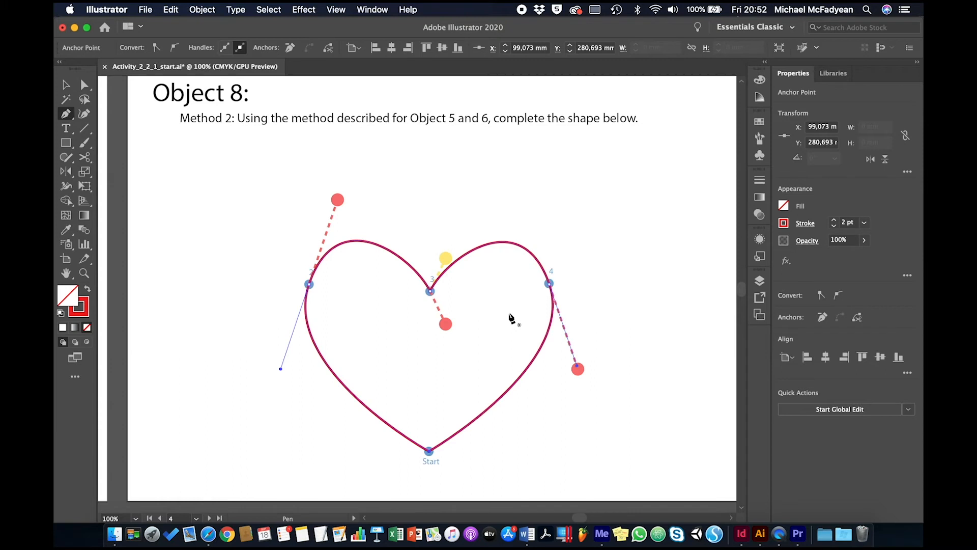
Step: Deselect the Object 8 heart and bring the Test Yourself apple illustration on artboard 5 into view
scroll(510, 318, "right", 10)
scroll(511, 318, "up", 3)
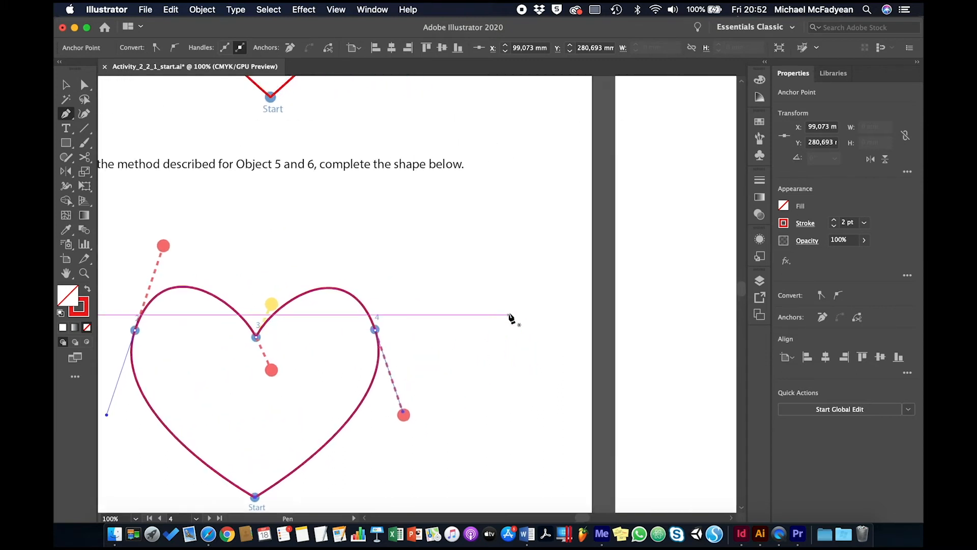
scroll(511, 318, "right", 13)
scroll(510, 318, "up", 4)
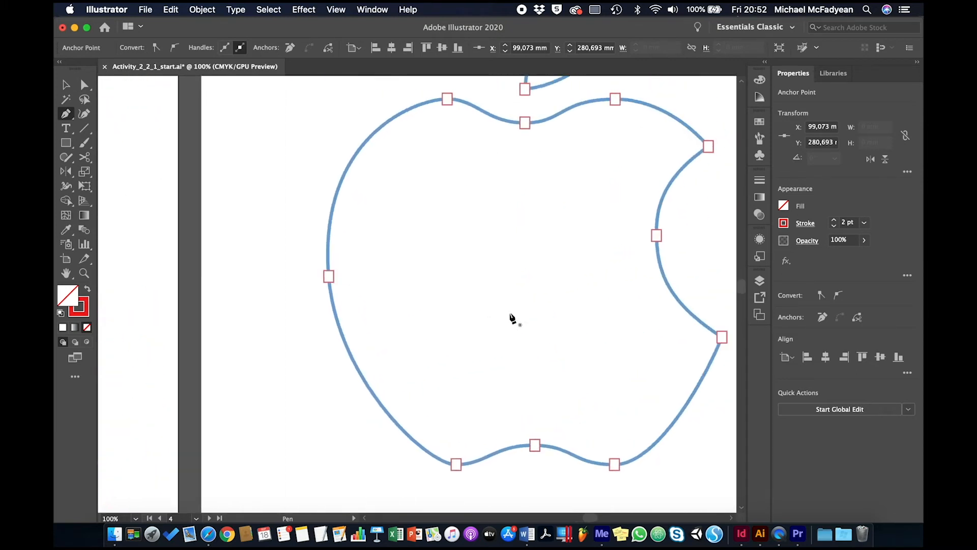
scroll(510, 318, "right", 2)
scroll(510, 318, "up", 2)
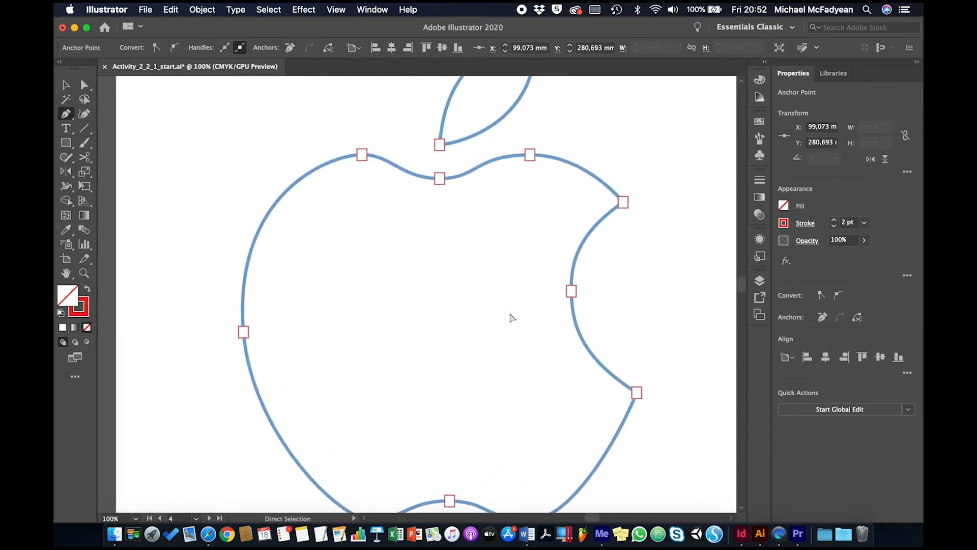
key("super+minus")
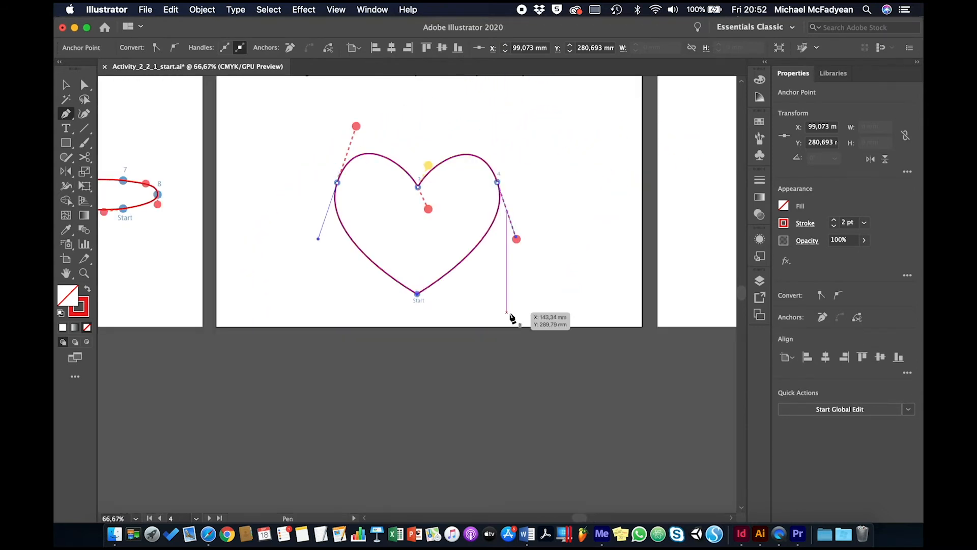
key("shift+Page_Down")
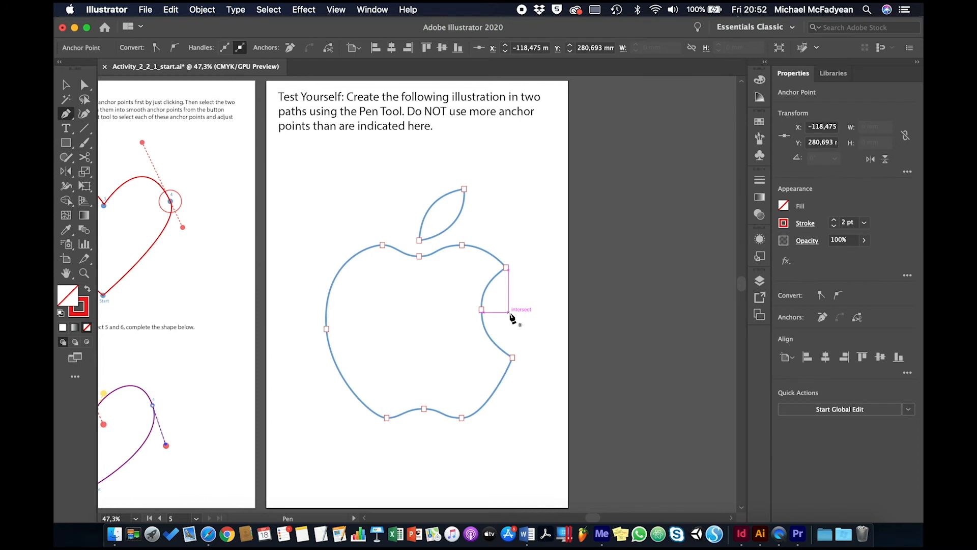
key("super+equal")
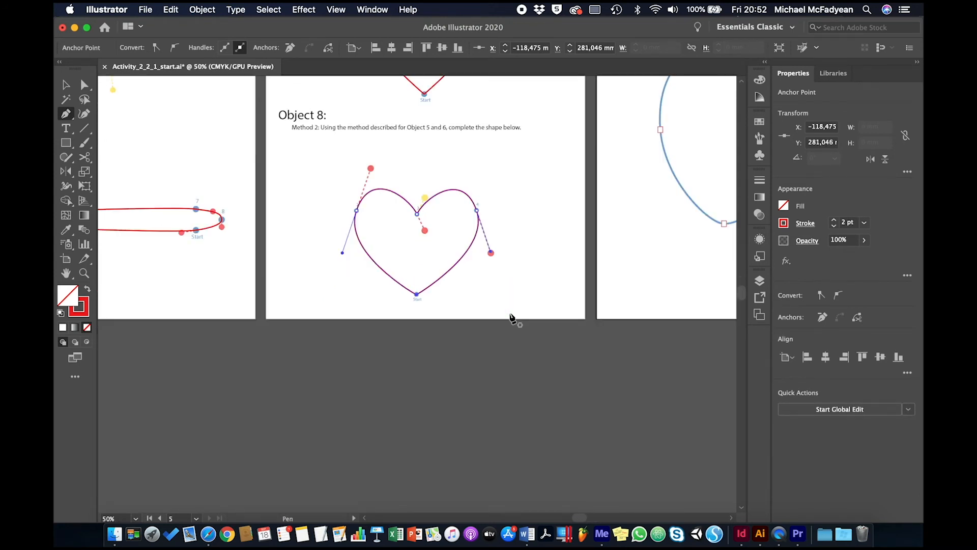
left_click(66, 85)
left_click(689, 274)
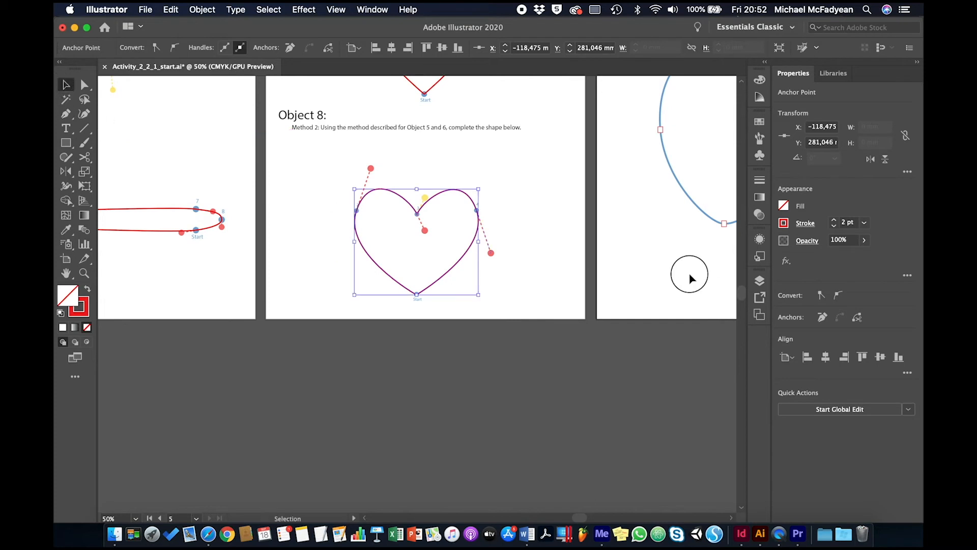
key("super+0")
key("super+equal")
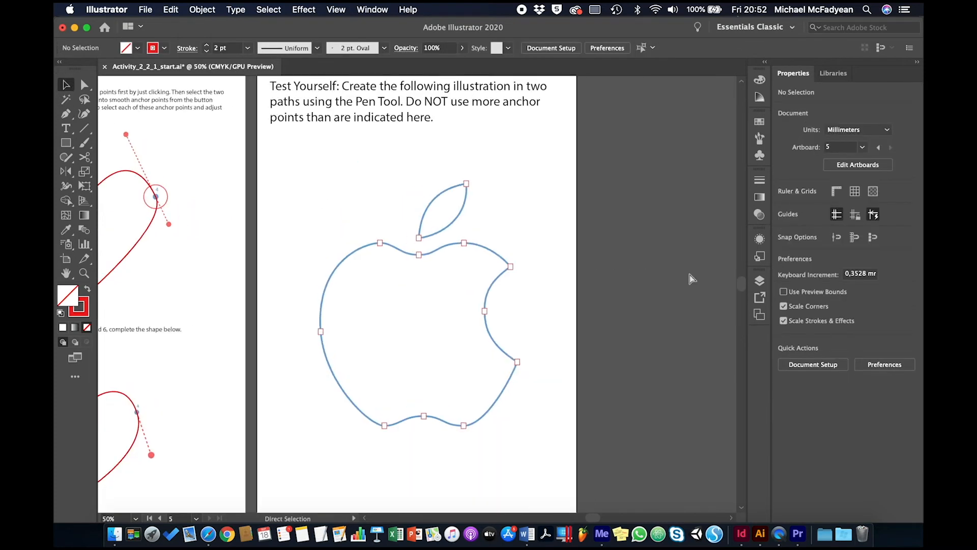
key("super+equal")
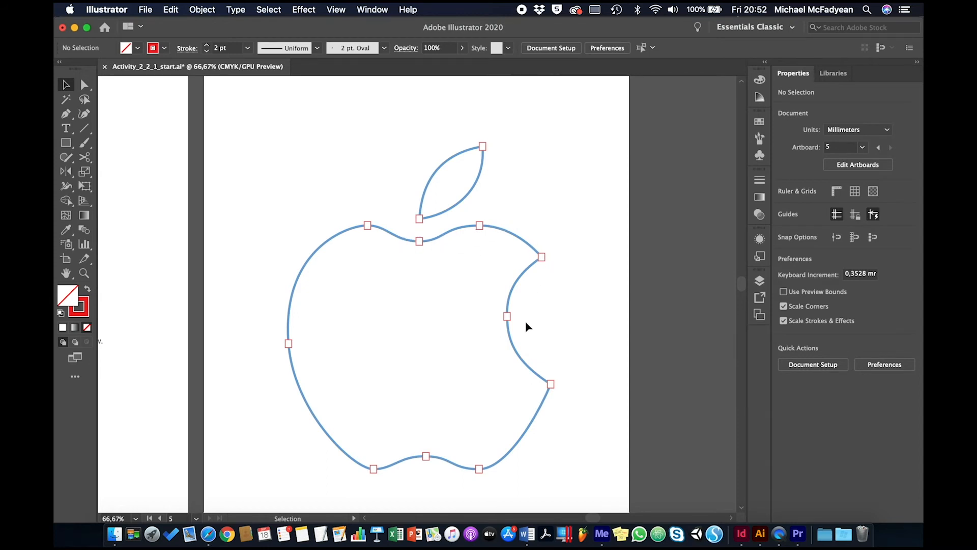
scroll(529, 348, "down", 3)
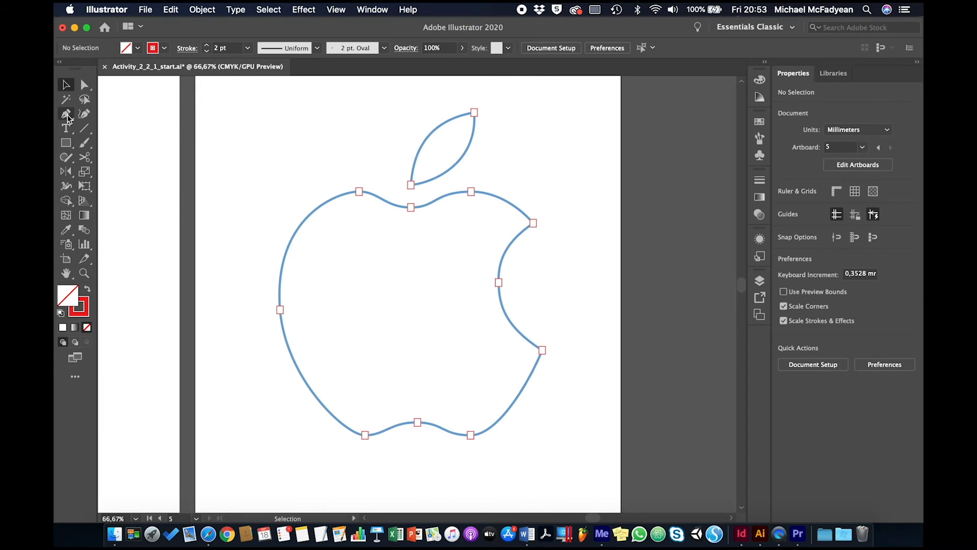
Step: Start the apple's outline at the bite's lower corner with the Pen tool and curve it to the lower-right marker, shaping both points' handles to the outline
left_click(66, 117)
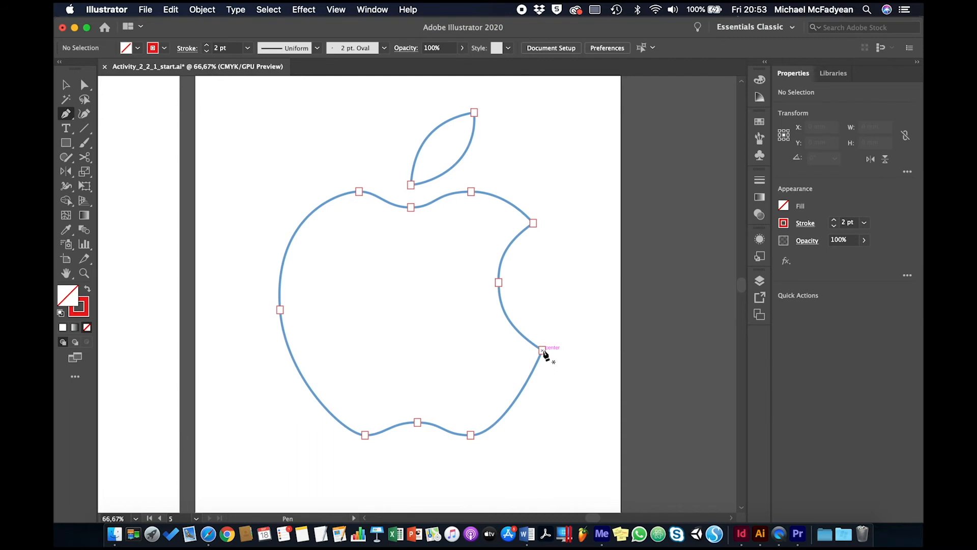
key("super+plus")
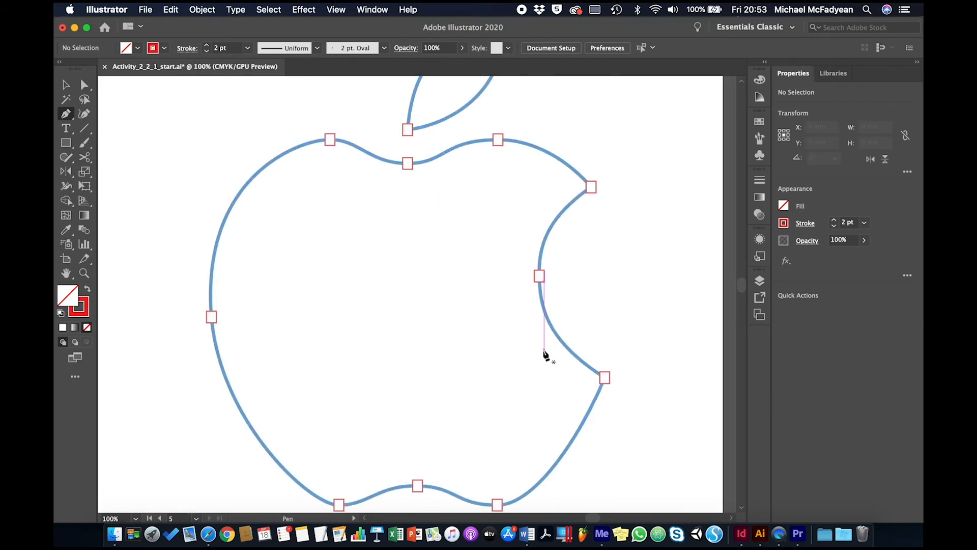
left_click_drag(561, 386, 504, 268)
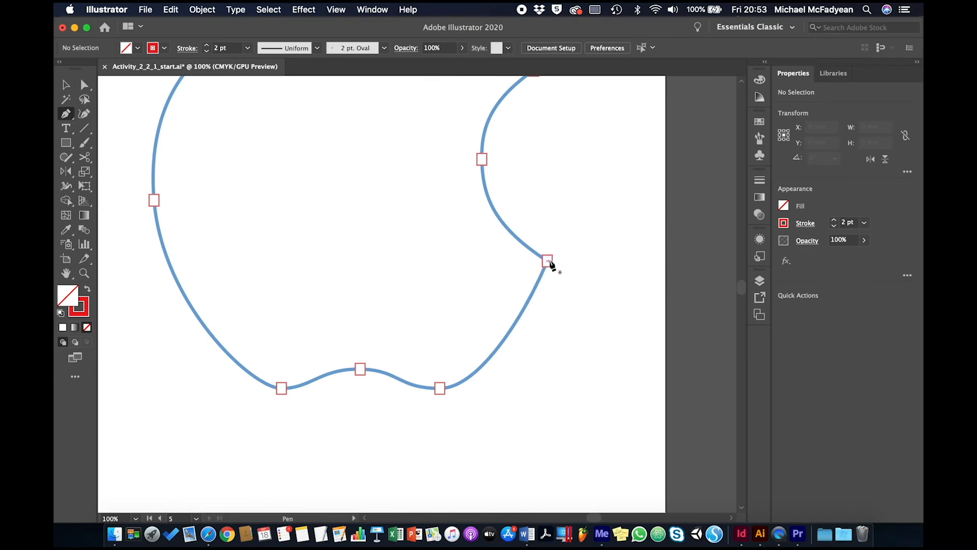
left_click_drag(547, 261, 522, 321)
left_click_drag(522, 319, 524, 321)
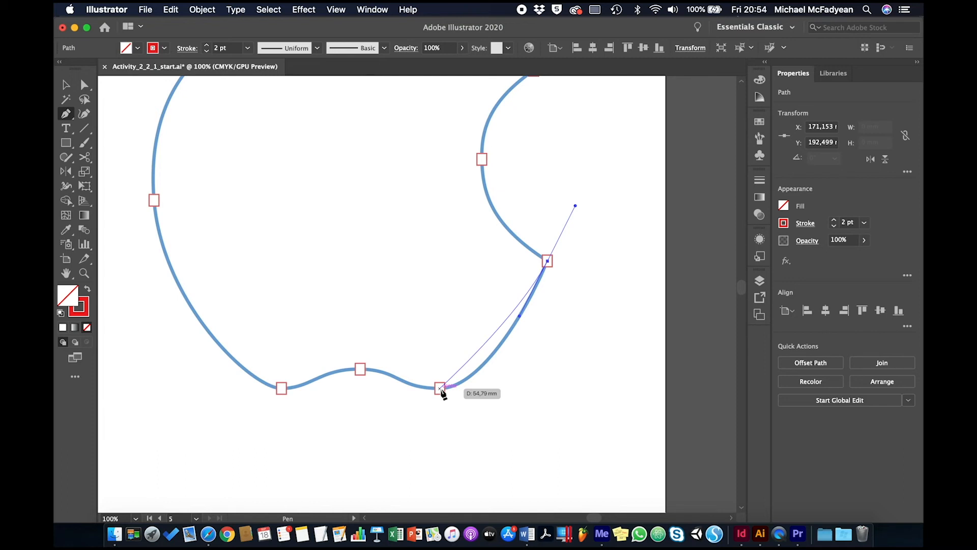
left_click_drag(441, 390, 402, 389)
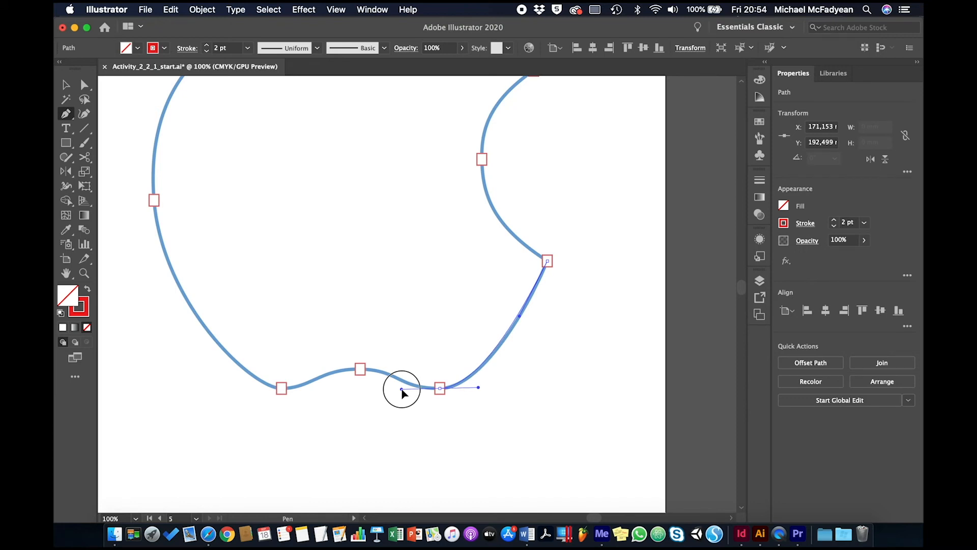
left_click_drag(401, 390, 400, 390)
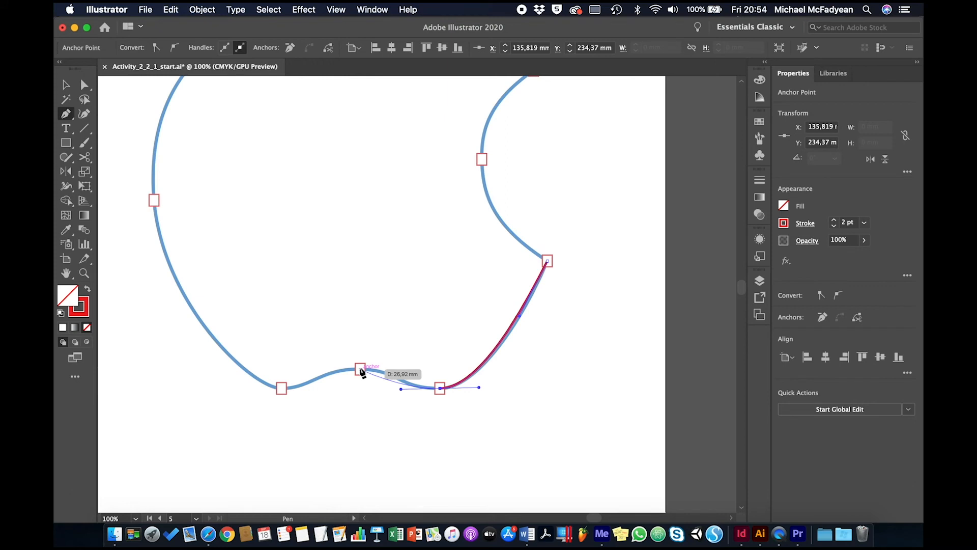
Step: Continue the apple outline through the base's middle and lower-left markers to the left-side marker, pulling each point's handles to match the curve
left_click_drag(360, 369, 326, 369)
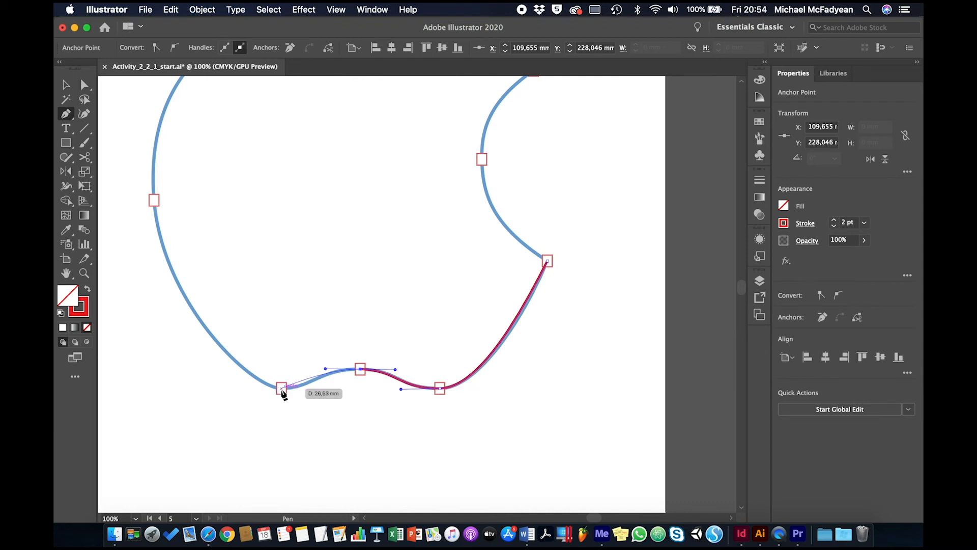
left_click_drag(282, 389, 241, 390)
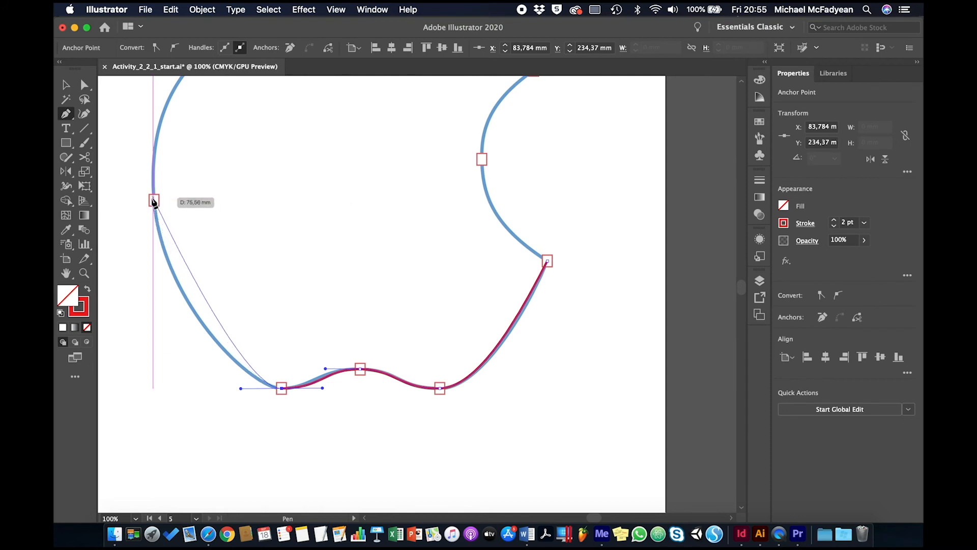
left_click_drag(154, 201, 148, 116)
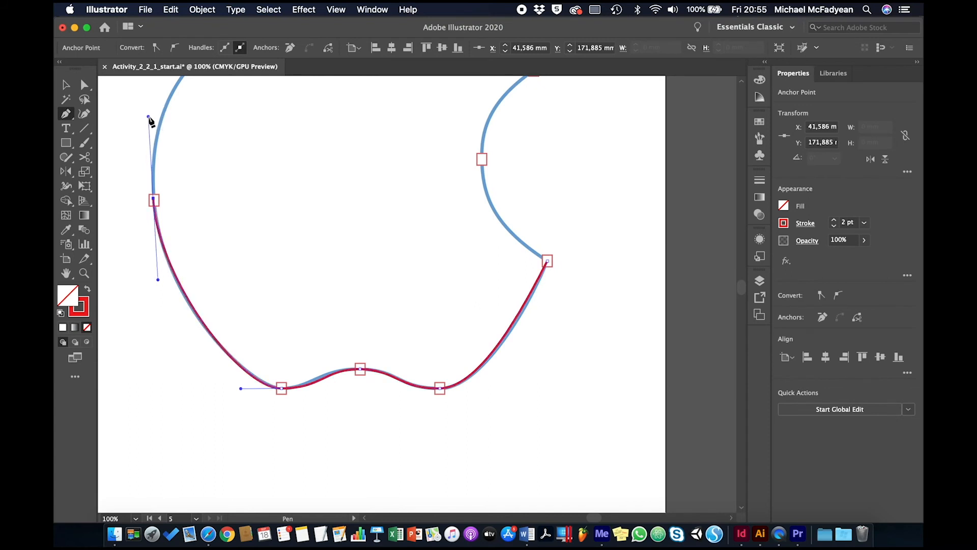
Step: Curve the outline over the upper-left lobe to the top dip, then shorten both facing handles so the segment follows the blue outline
left_click_drag(299, 102, 336, 267)
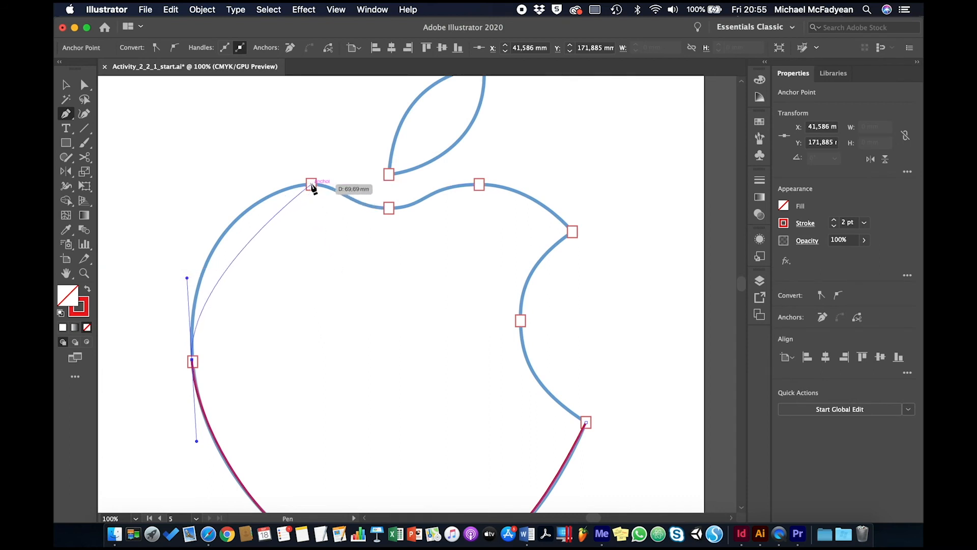
left_click_drag(310, 184, 389, 188)
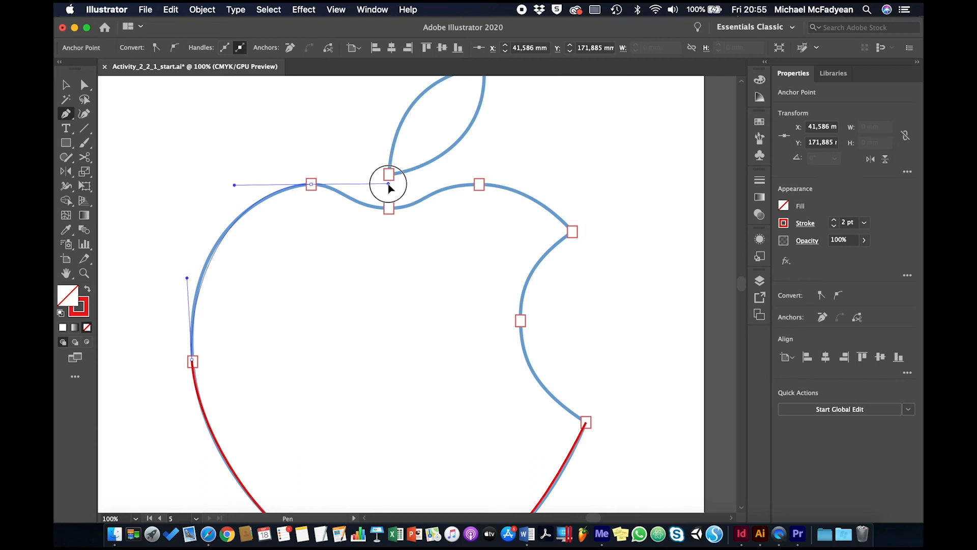
left_click_drag(388, 188, 388, 190)
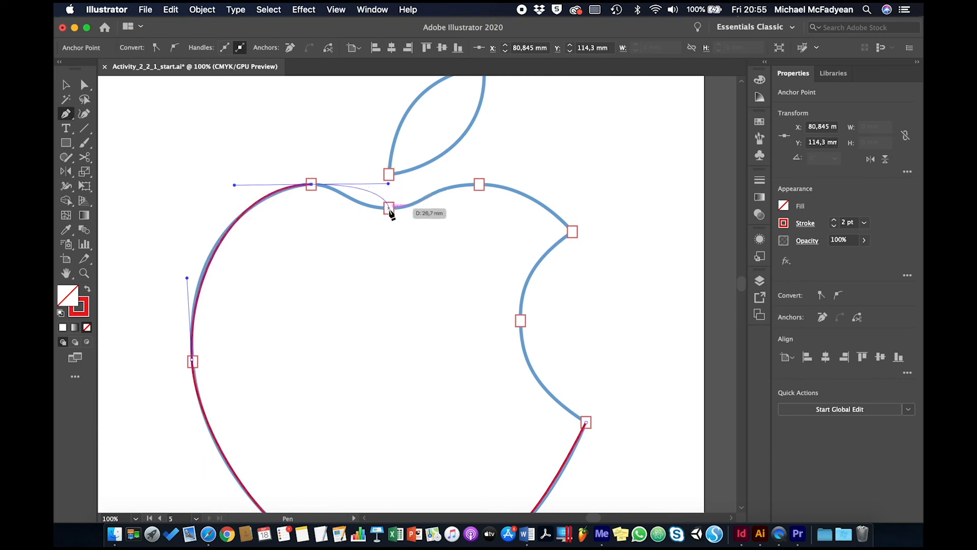
left_click_drag(390, 209, 430, 208)
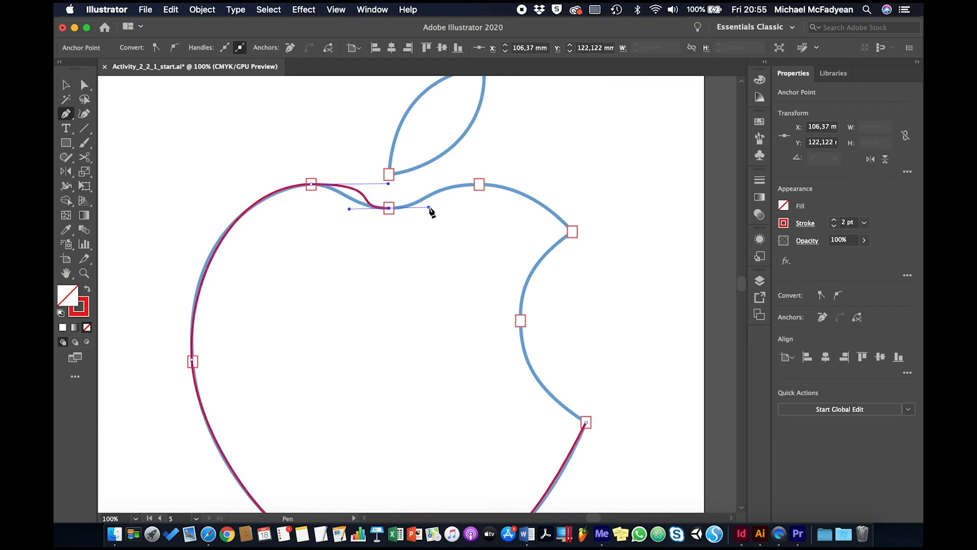
key("super")
left_click_drag(388, 184, 357, 210)
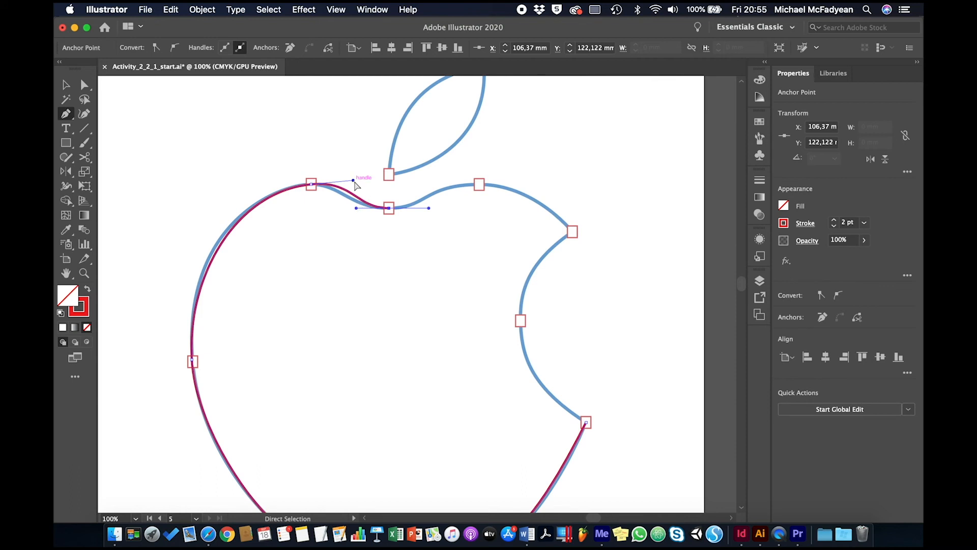
left_click_drag(353, 181, 347, 184)
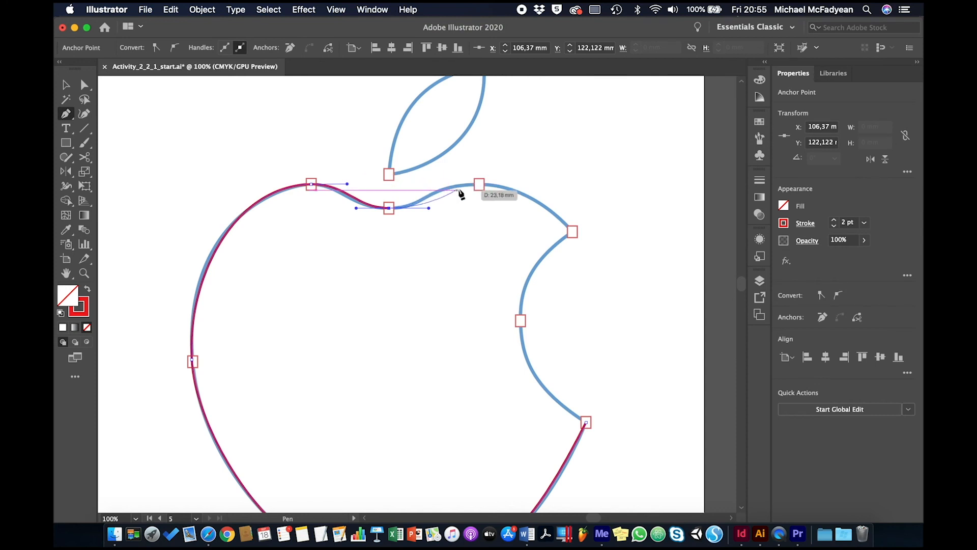
Step: Extend the outline over the upper-right lobe to the bite's upper corner and break that corner's outgoing handle toward the bite curve
left_click_drag(479, 184, 532, 185)
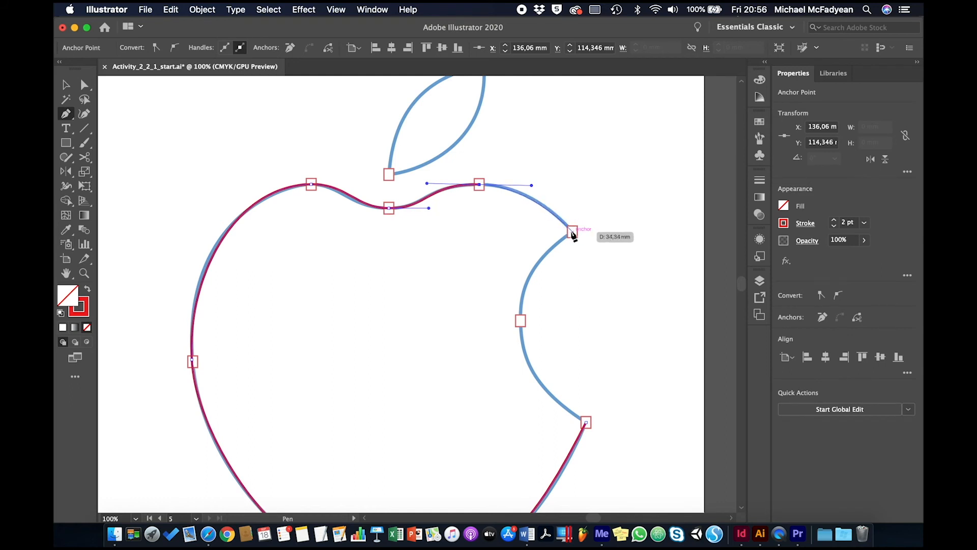
left_click_drag(572, 232, 592, 253)
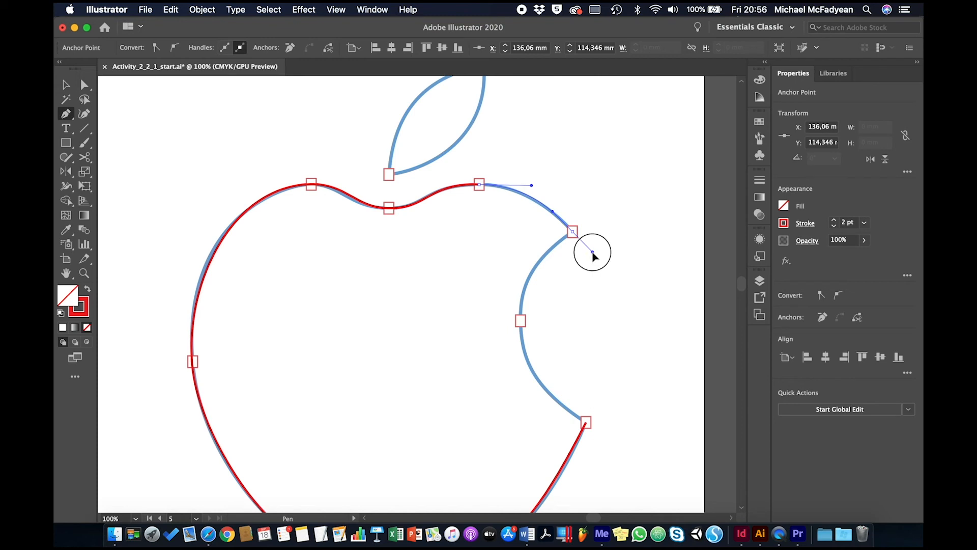
left_click_drag(592, 253, 545, 257)
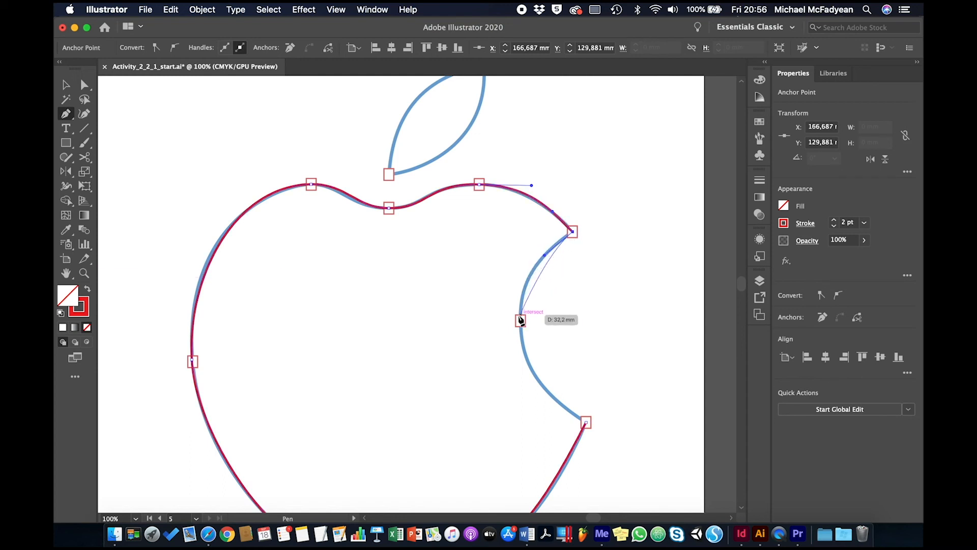
Step: Curve the path through the bite's middle marker and close it at the starting point on the bite's lower corner
left_click_drag(520, 321, 524, 364)
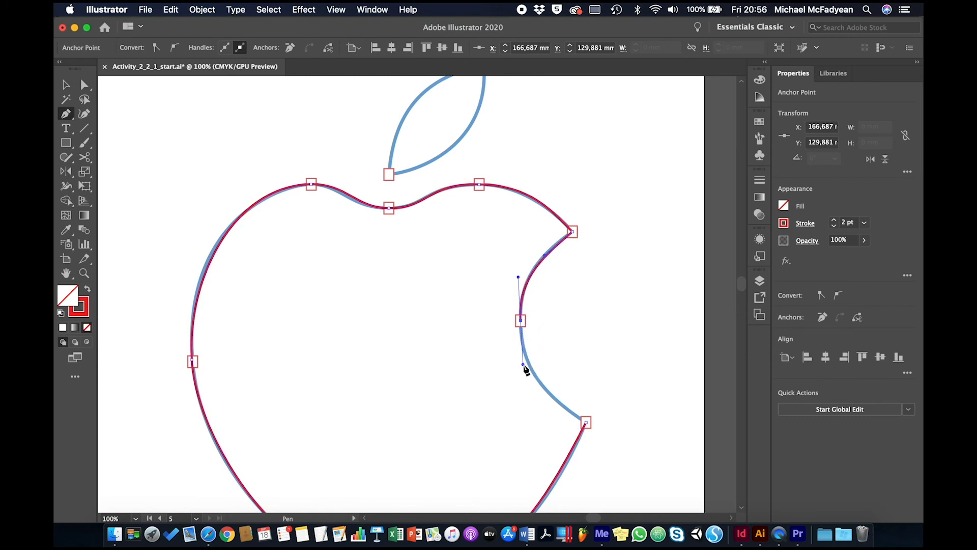
left_click(576, 420)
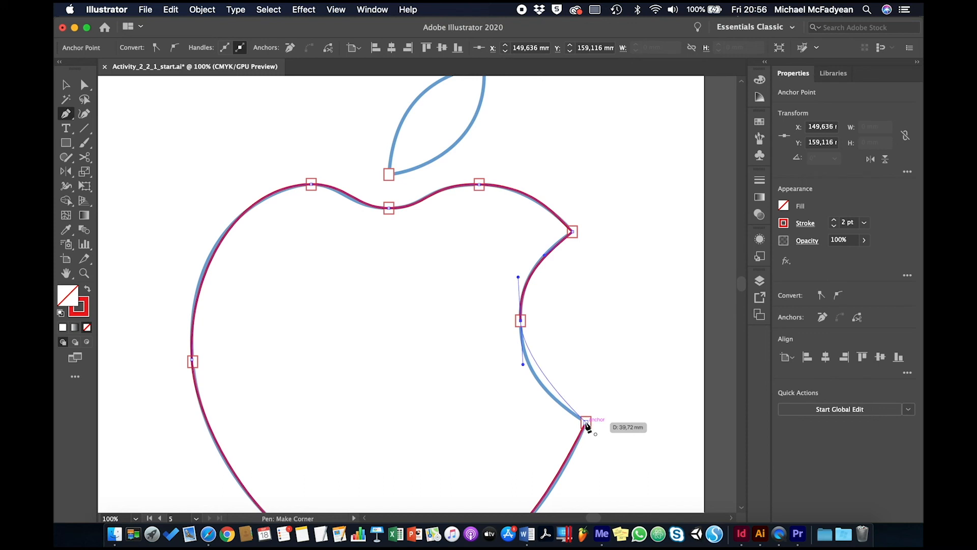
left_click_drag(585, 422, 629, 462)
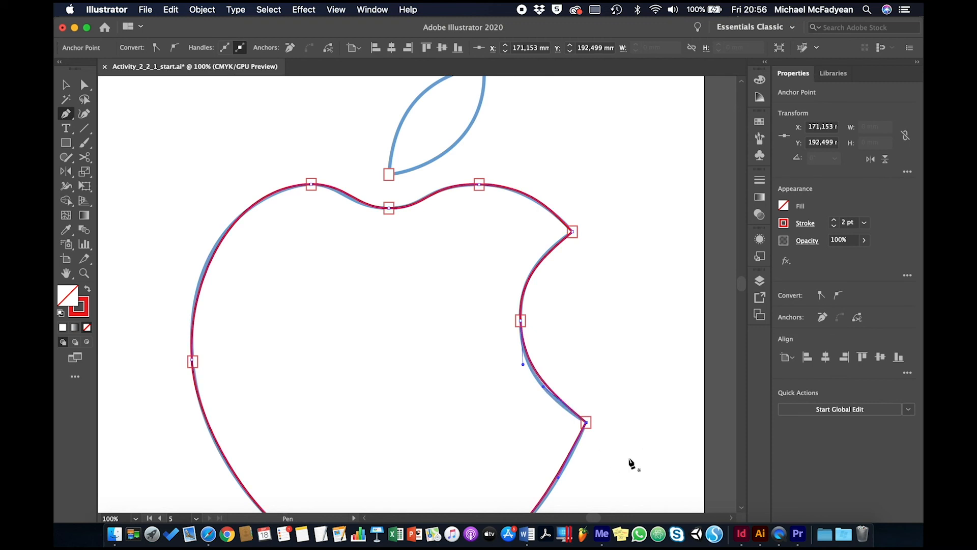
Step: Reshape the bite's lower segment, the segment left of the top dip and the base's left segment to match the blue outline
key("space")
left_click_drag(627, 415, 635, 360)
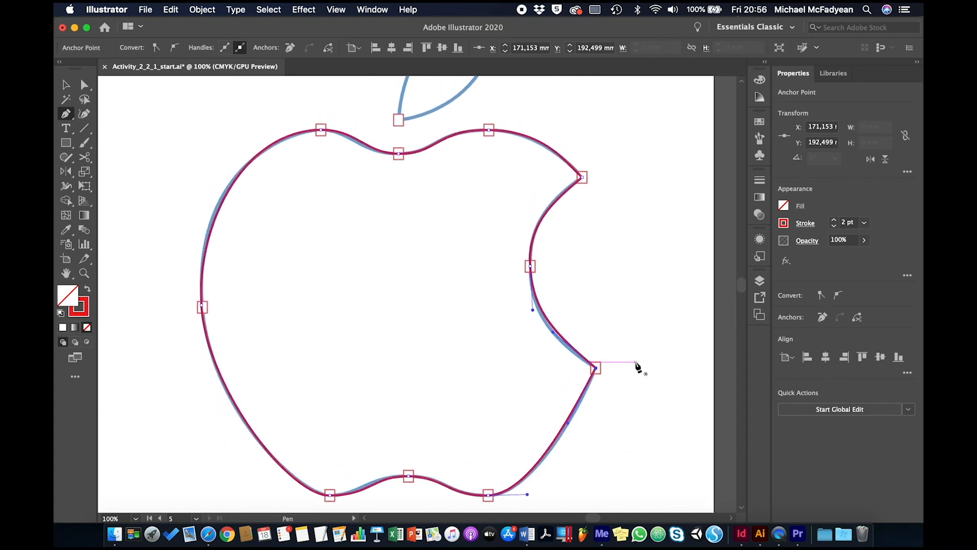
key("super")
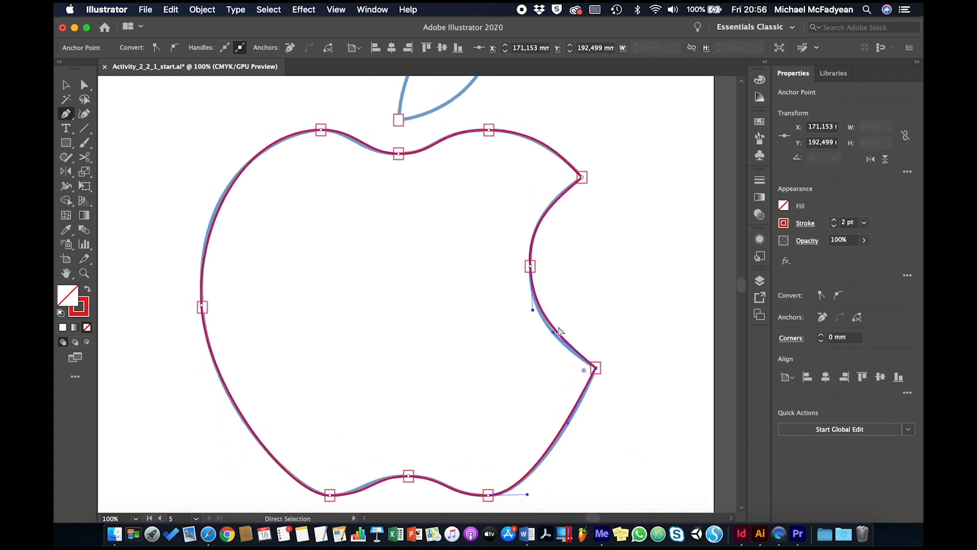
left_click_drag(557, 332, 554, 336)
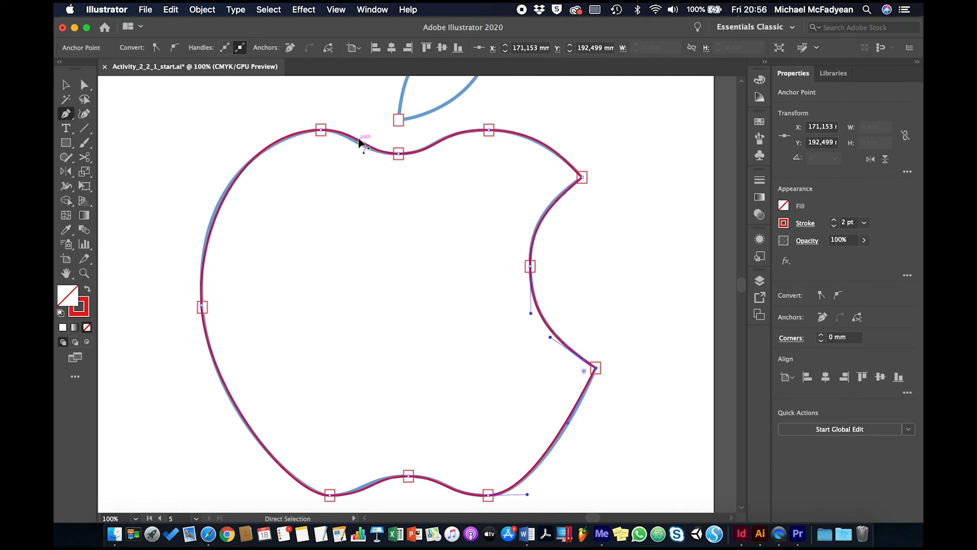
left_click_drag(360, 143, 358, 145)
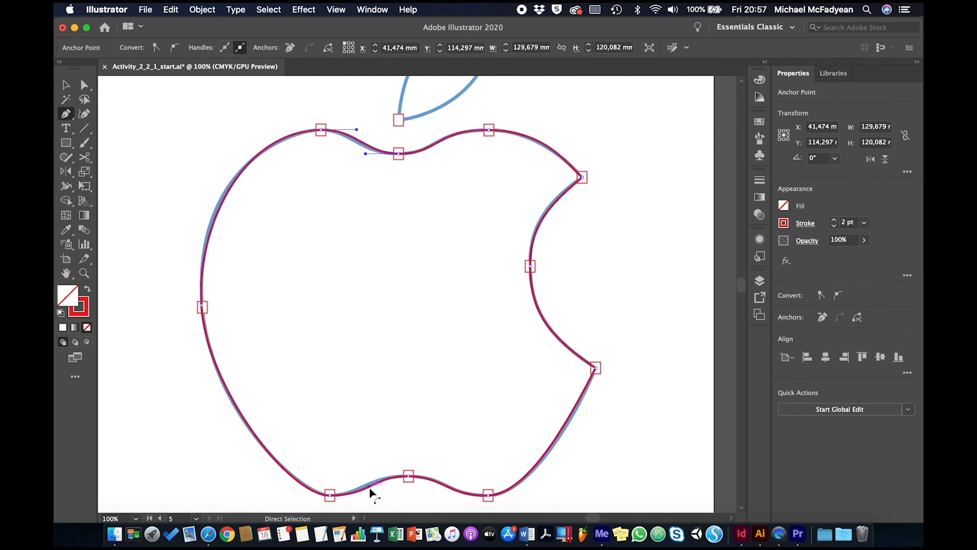
left_click_drag(371, 491, 371, 489)
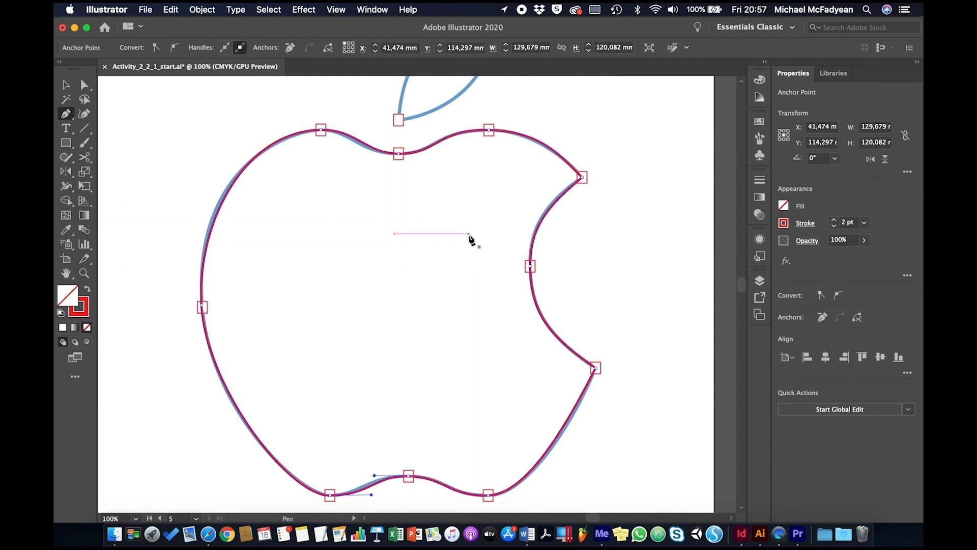
Step: Draw the leaf as a closed two-point path from its base marker, breaking the tip's handle downward, and fit the artboard in view
left_click_drag(464, 185, 475, 354)
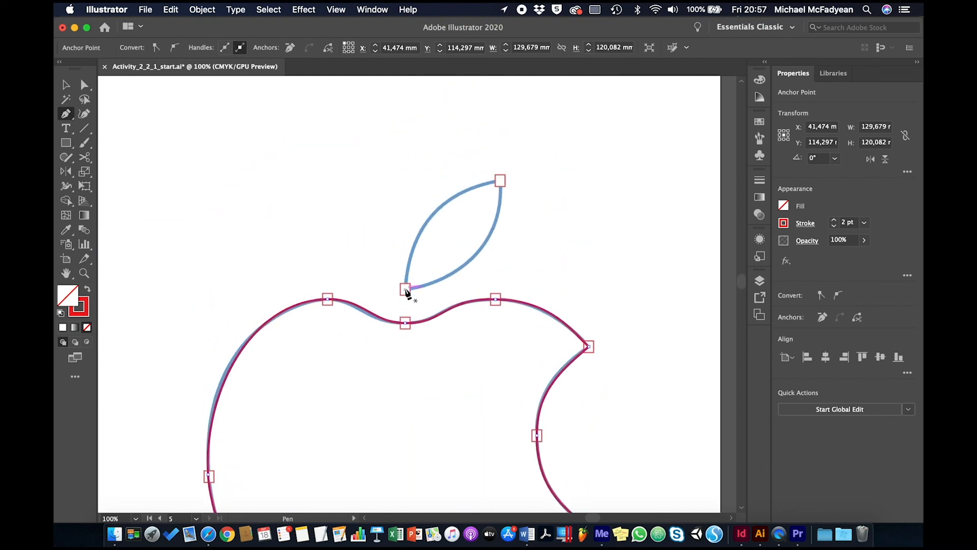
left_click_drag(405, 290, 403, 242)
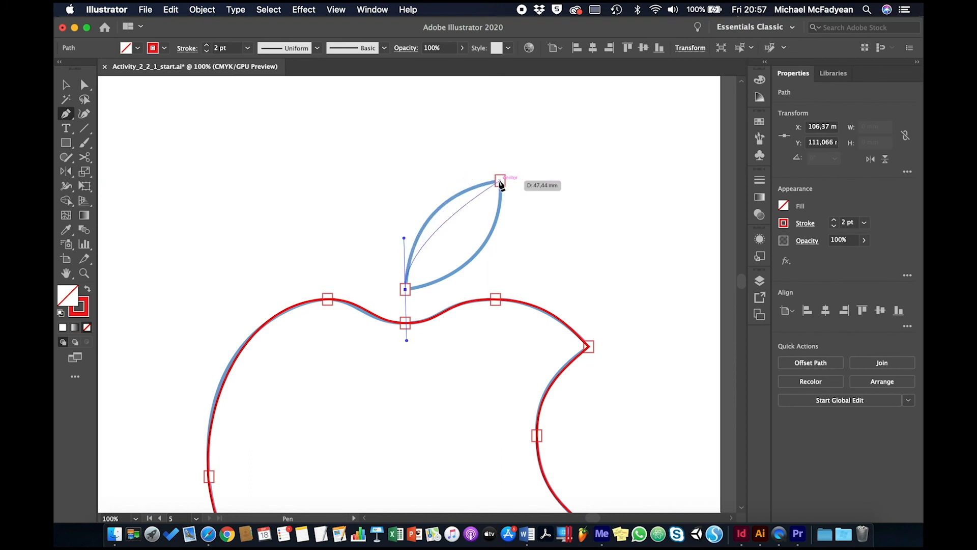
left_click_drag(500, 182, 499, 233)
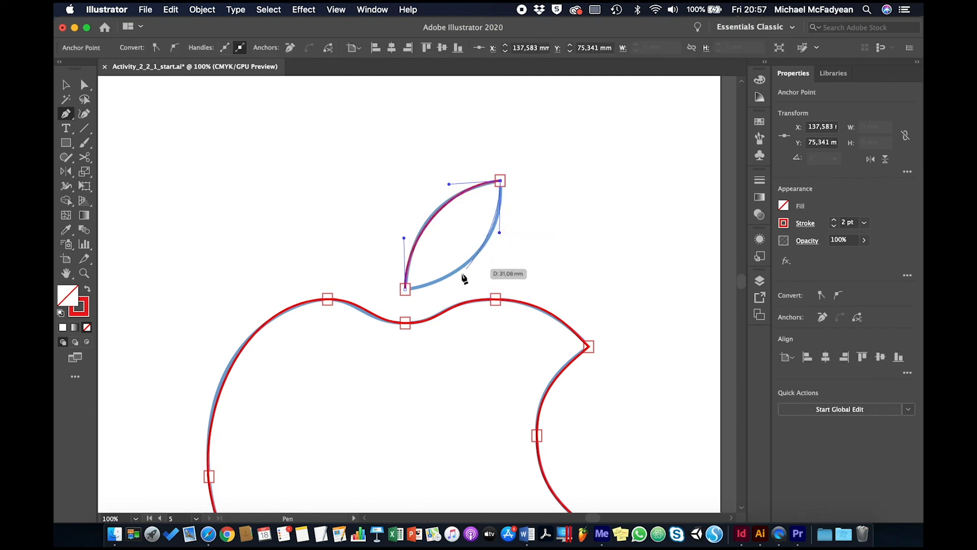
key("alt")
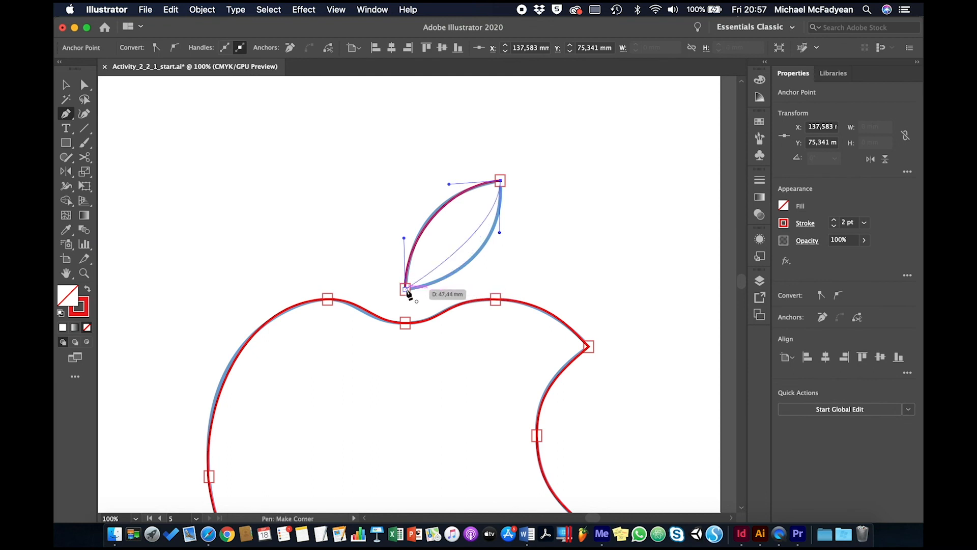
left_click_drag(406, 289, 344, 295)
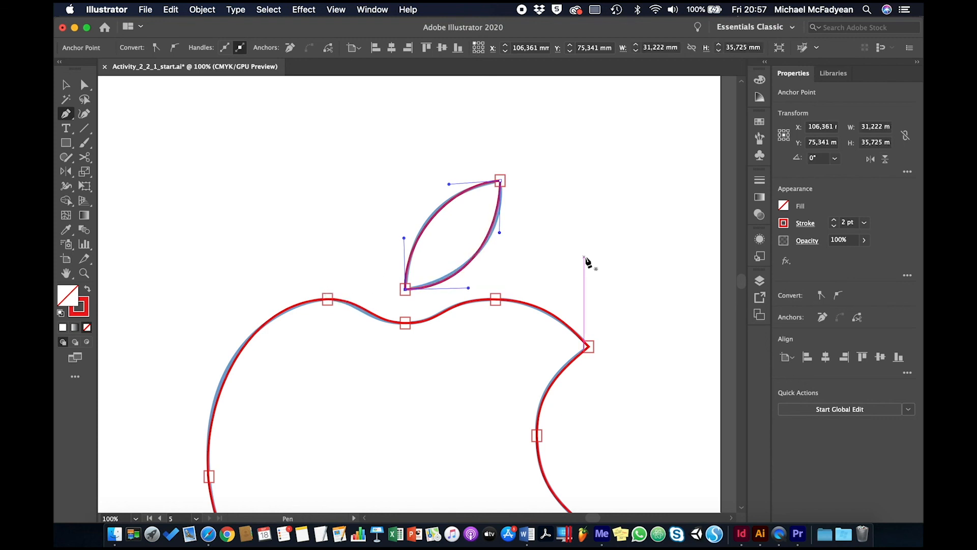
key("super")
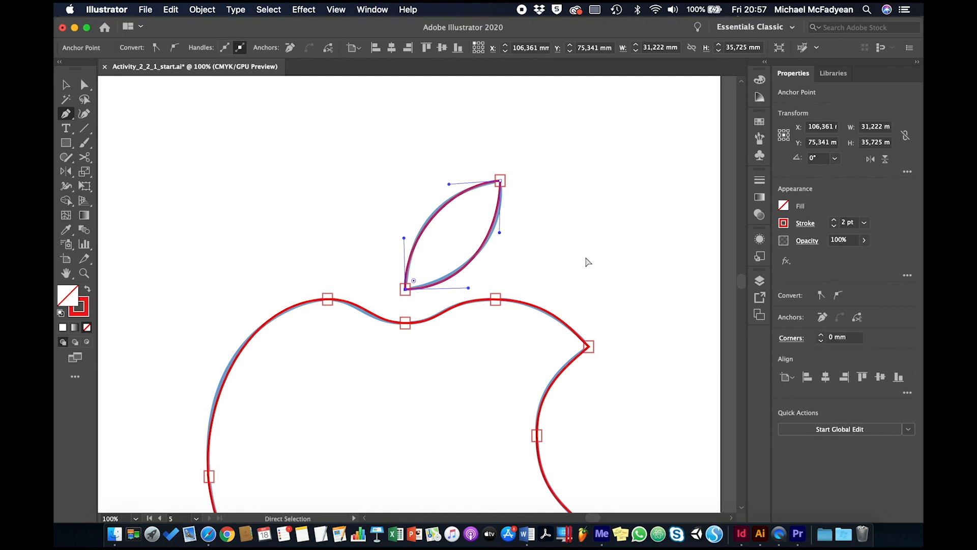
key("super+0")
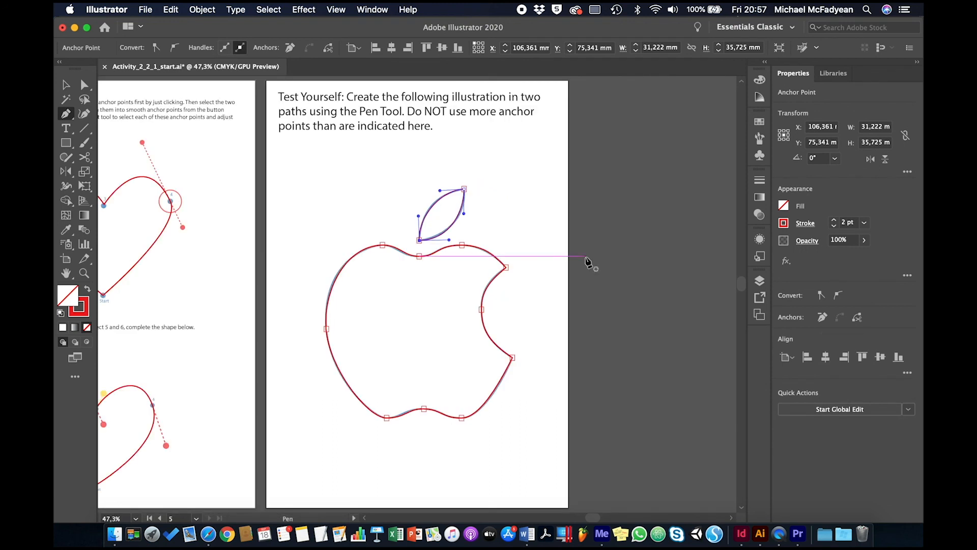